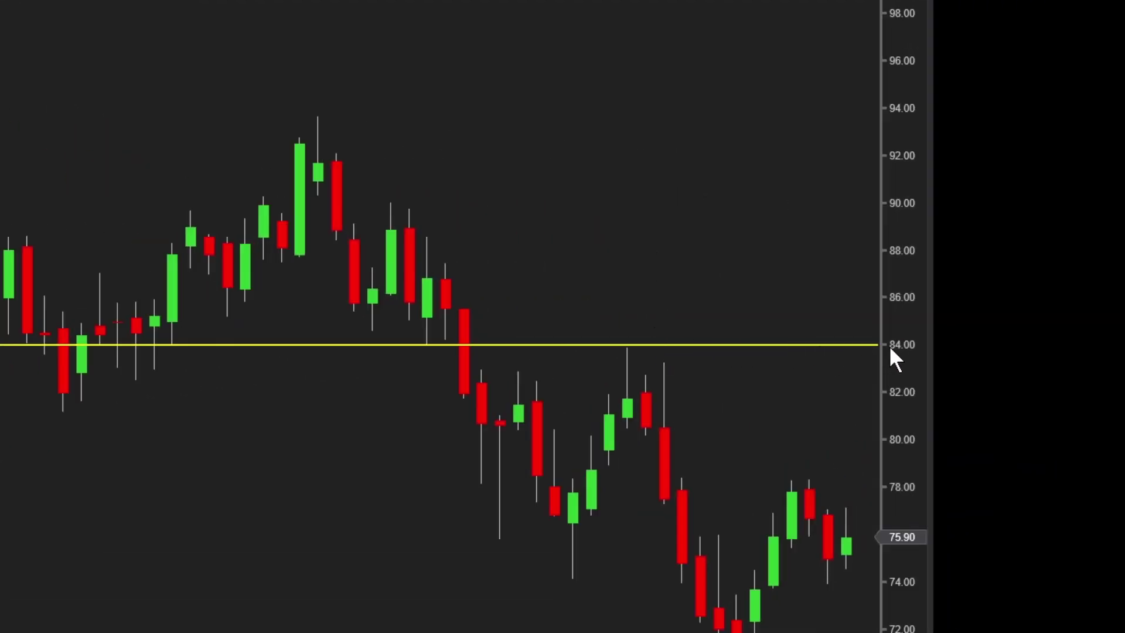
# Check the horizontal line's 84 price level in its properties, then select the line
pyautogui.doubleClick(827, 342)
pyautogui.click(237, 398)
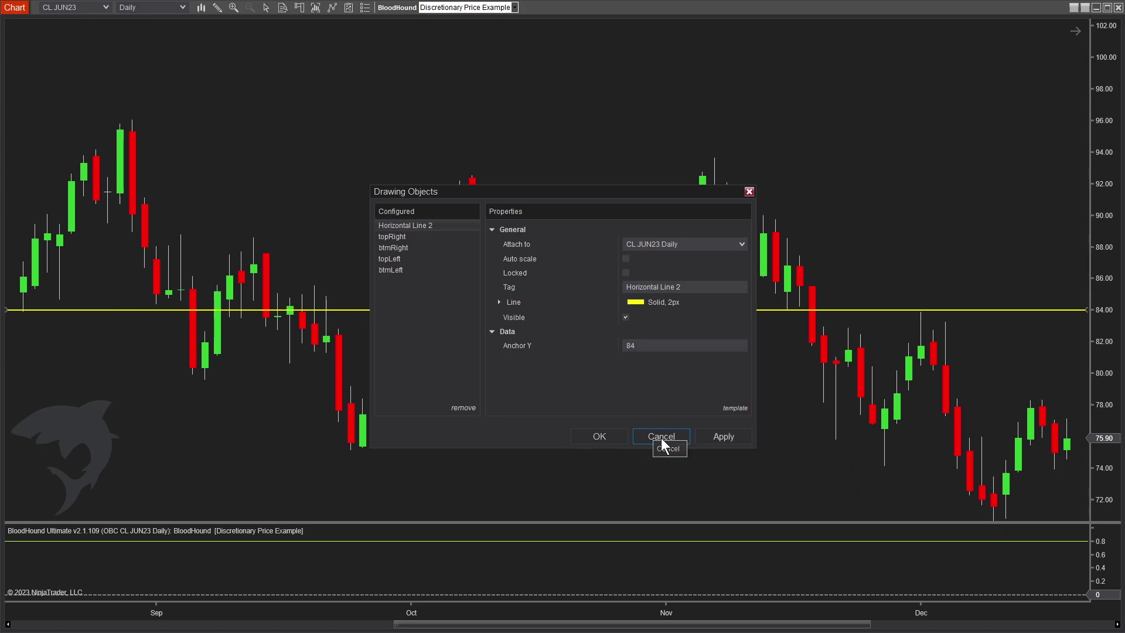
pyautogui.click(469, 510)
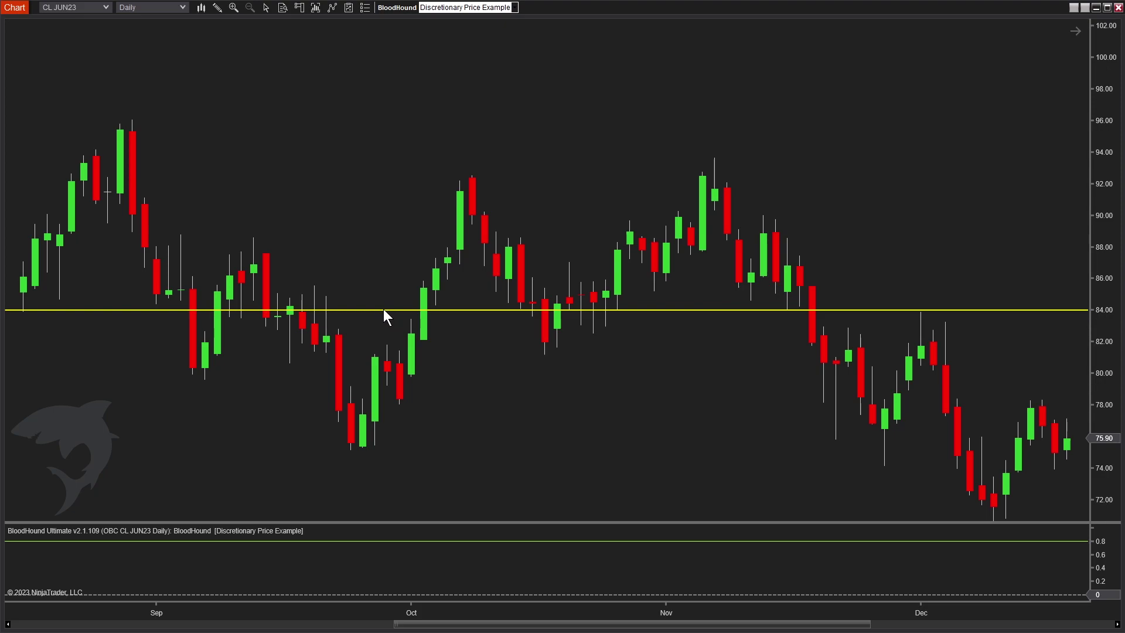
pyautogui.click(364, 314)
# Open BloodHound and add Comparison, Crossover and Threshold solvers to the logic
pyautogui.click(396, 7)
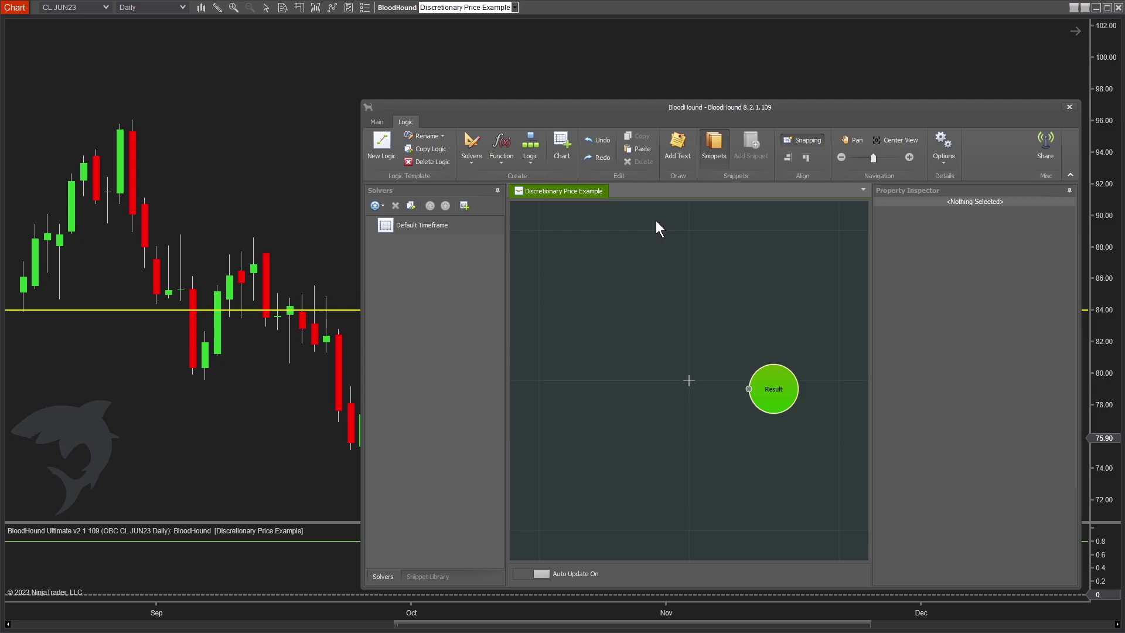
pyautogui.click(481, 157)
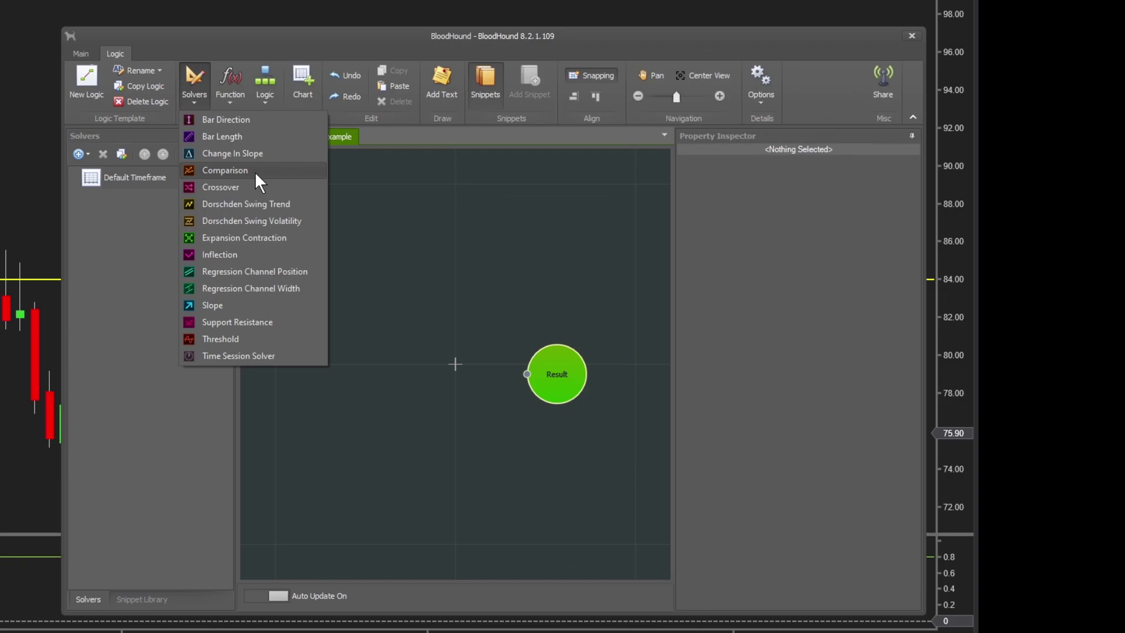
pyautogui.click(256, 171)
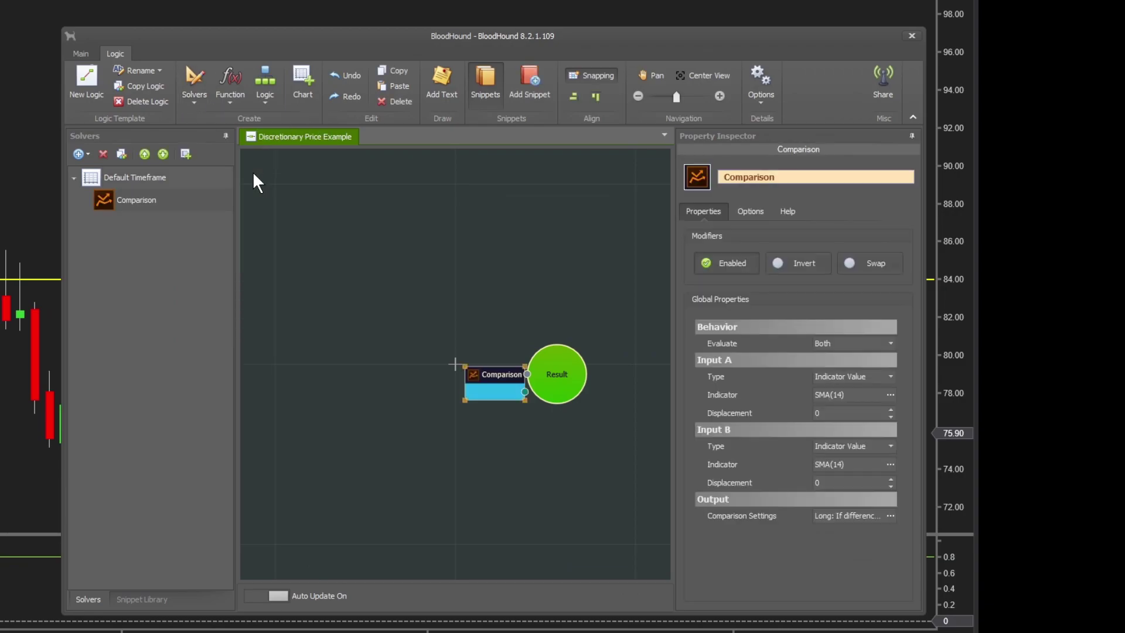
pyautogui.click(194, 82)
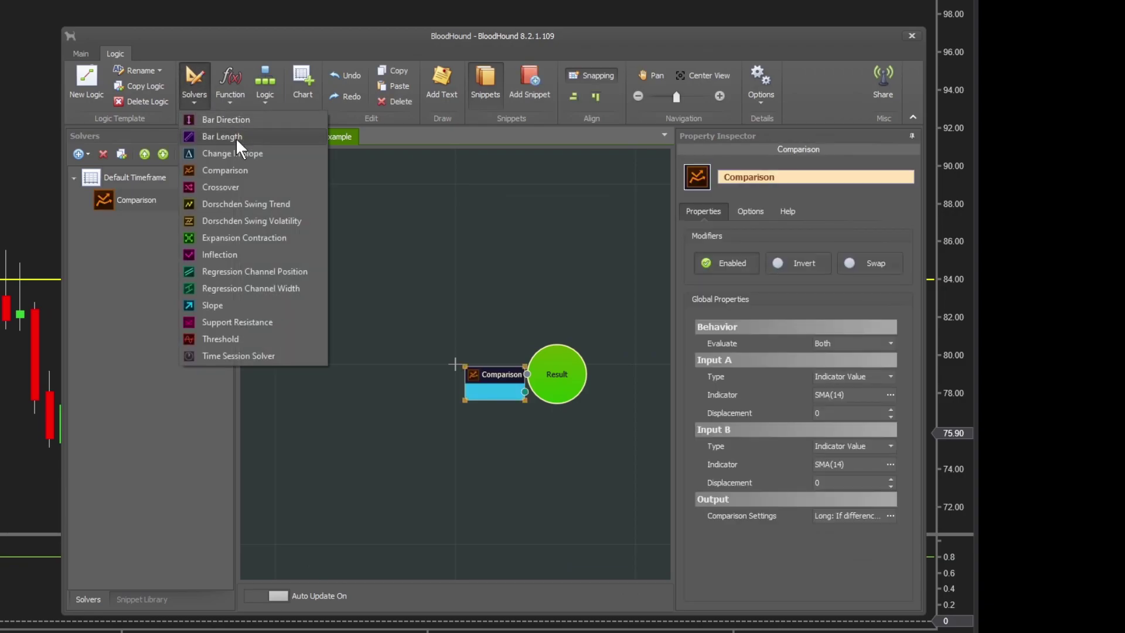
pyautogui.click(233, 188)
pyautogui.click(194, 82)
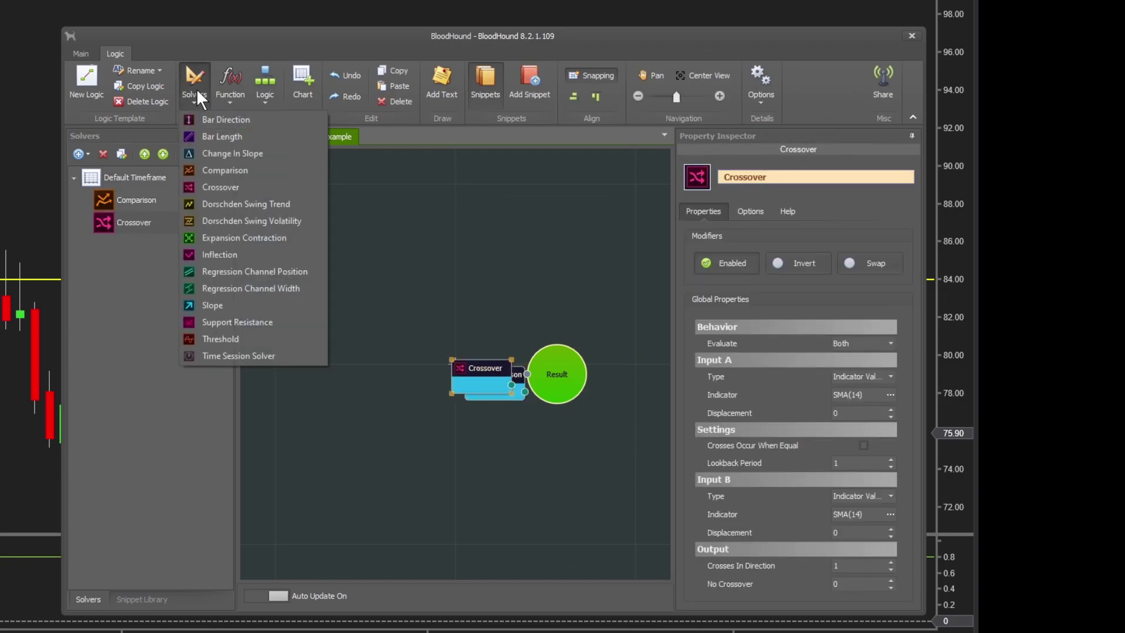
pyautogui.click(224, 341)
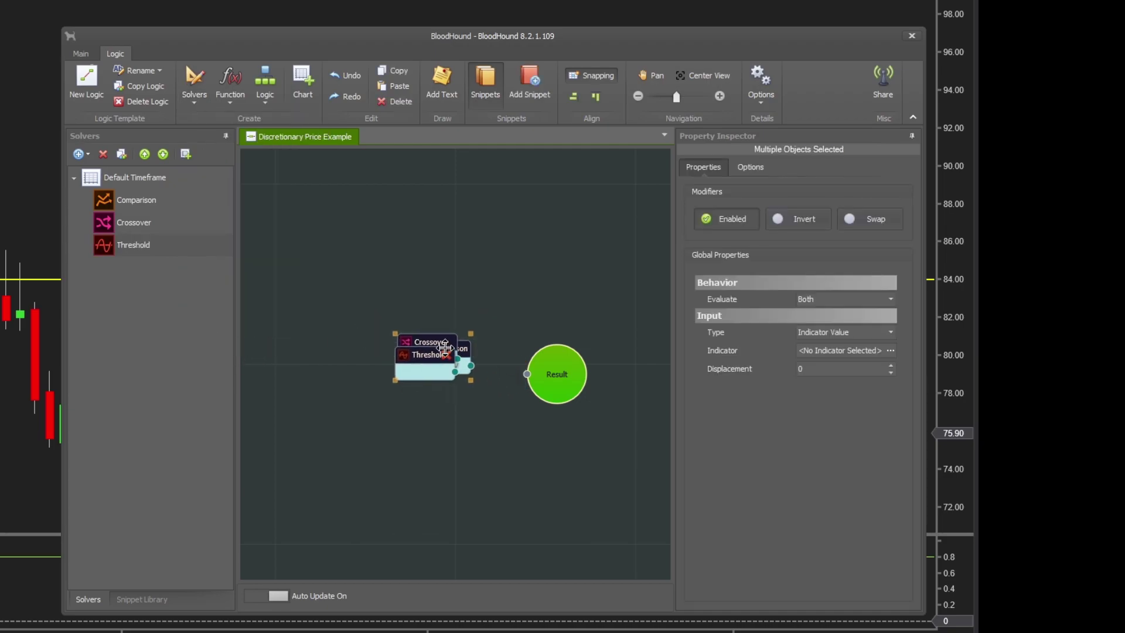
# Spread the Crossover, Comparison and Threshold nodes apart on the canvas
pyautogui.click(423, 346)
pyautogui.click(417, 276)
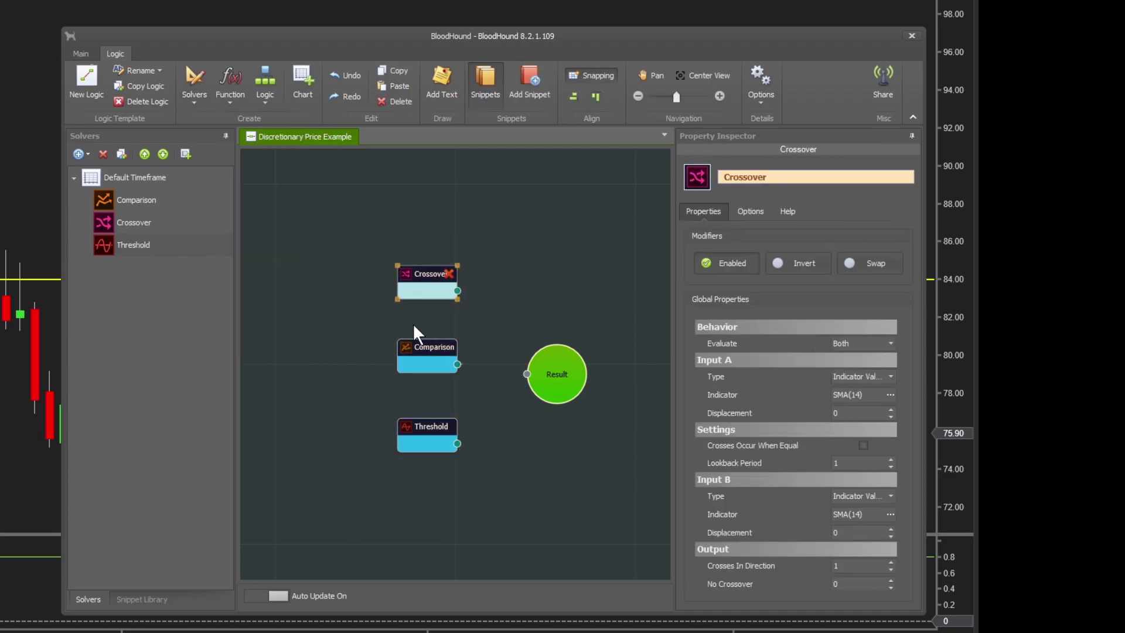
pyautogui.click(427, 433)
pyautogui.click(334, 389)
# Set the Crossover solver's first input to Price using Close
pyautogui.click(416, 273)
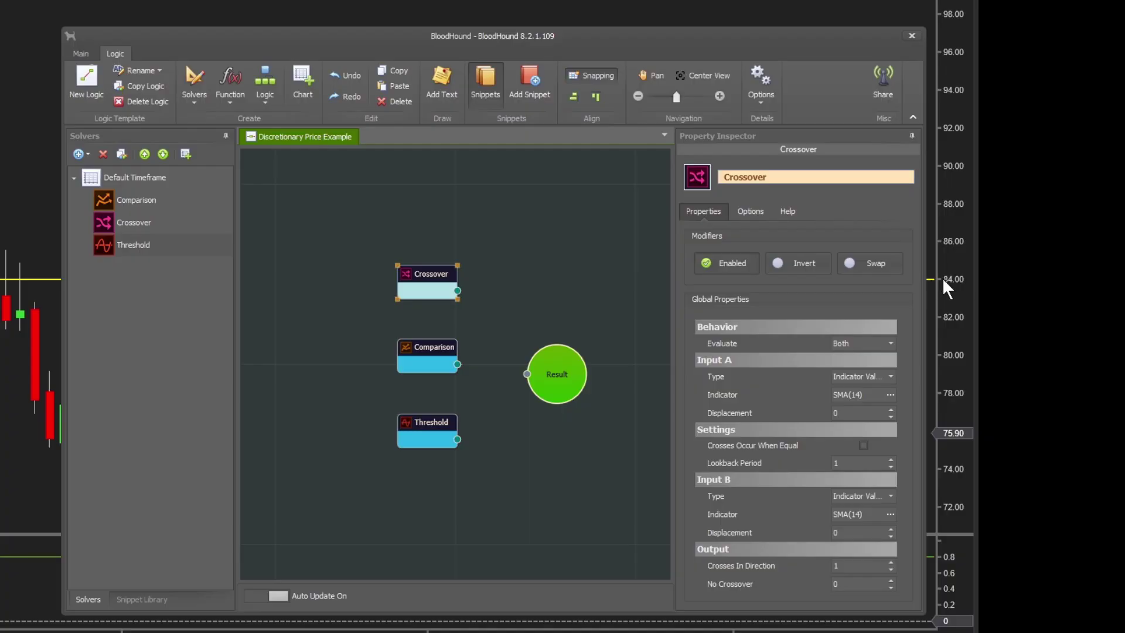
pyautogui.click(890, 376)
pyautogui.click(859, 403)
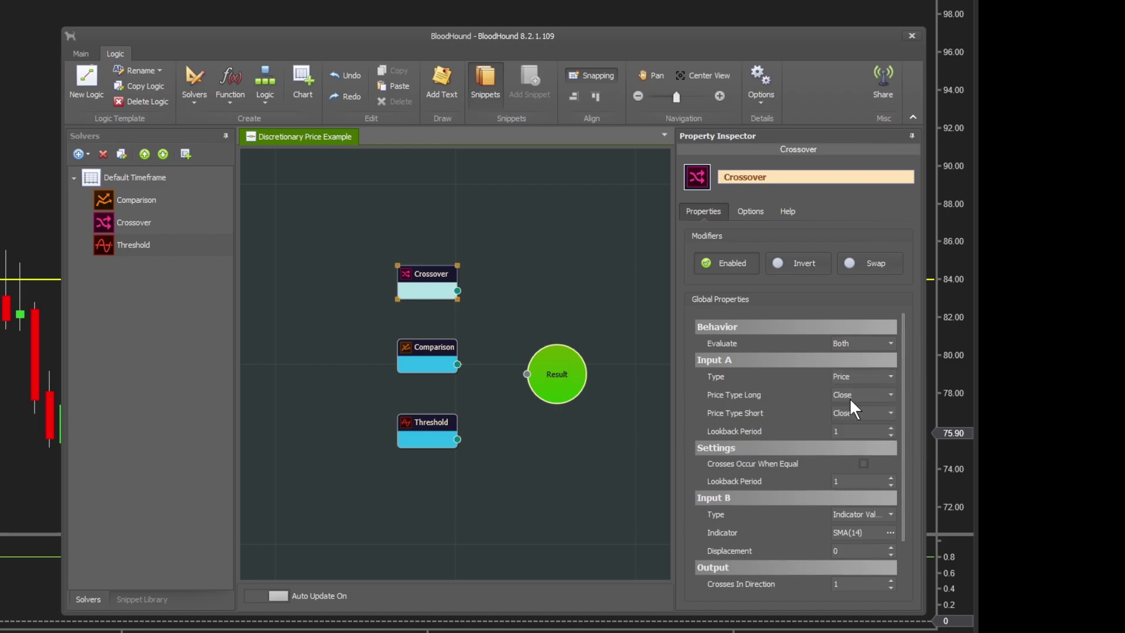
pyautogui.click(889, 396)
pyautogui.scroll(-3, 892, 436)
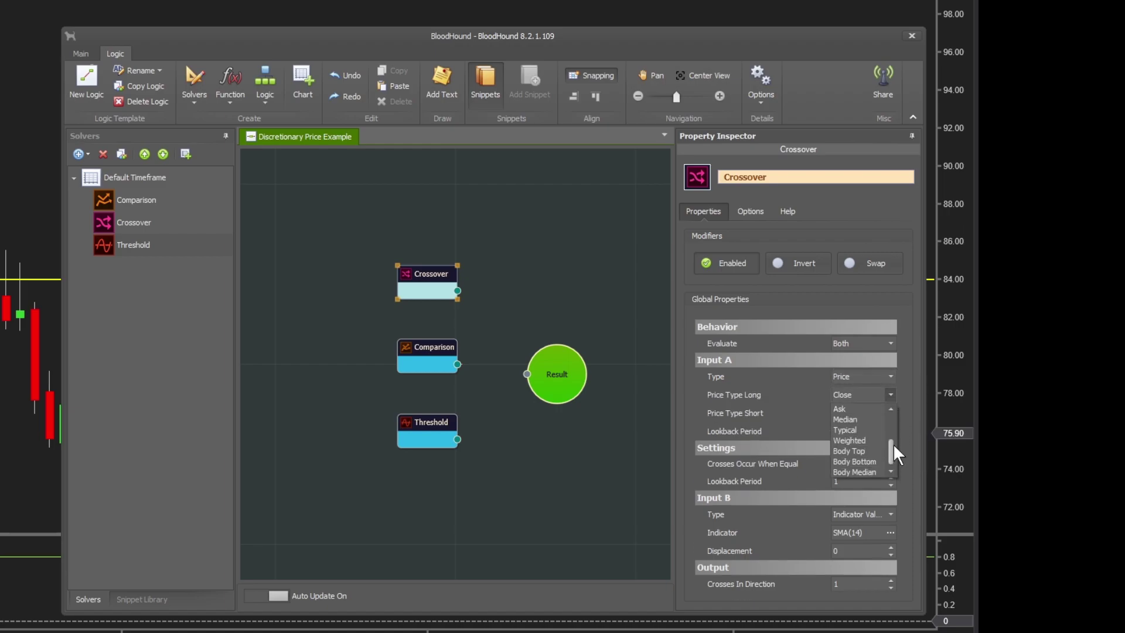
pyautogui.scroll(3, 892, 437)
pyautogui.click(892, 397)
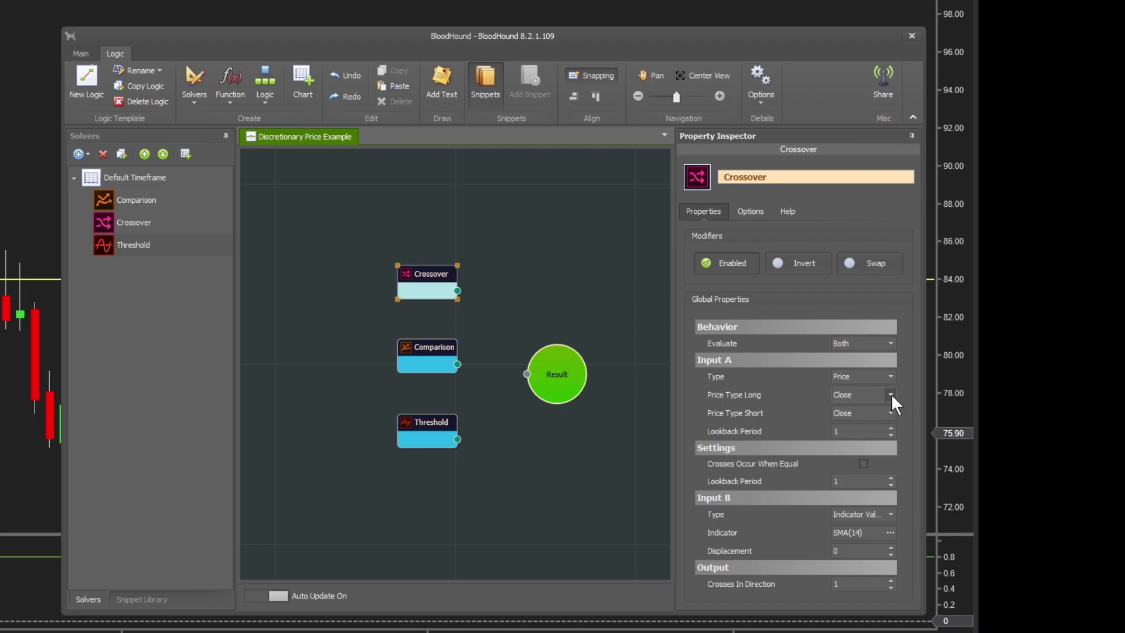
# Set Crossover's second input to a fixed value of 84
pyautogui.click(890, 514)
pyautogui.click(864, 530)
pyautogui.click(855, 531)
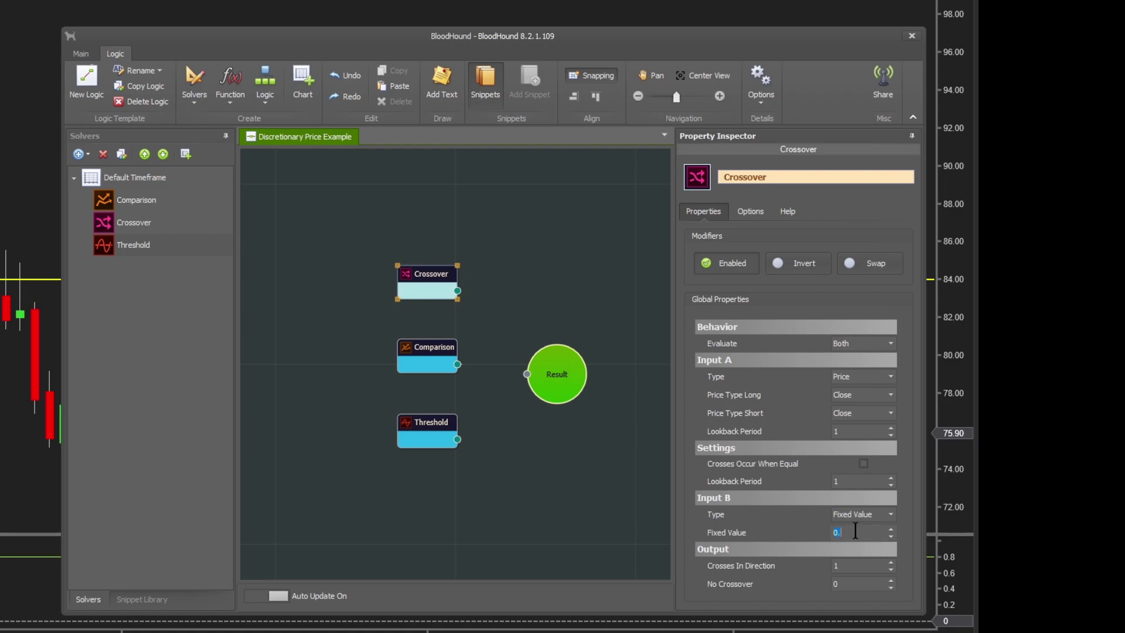
pyautogui.write('84')
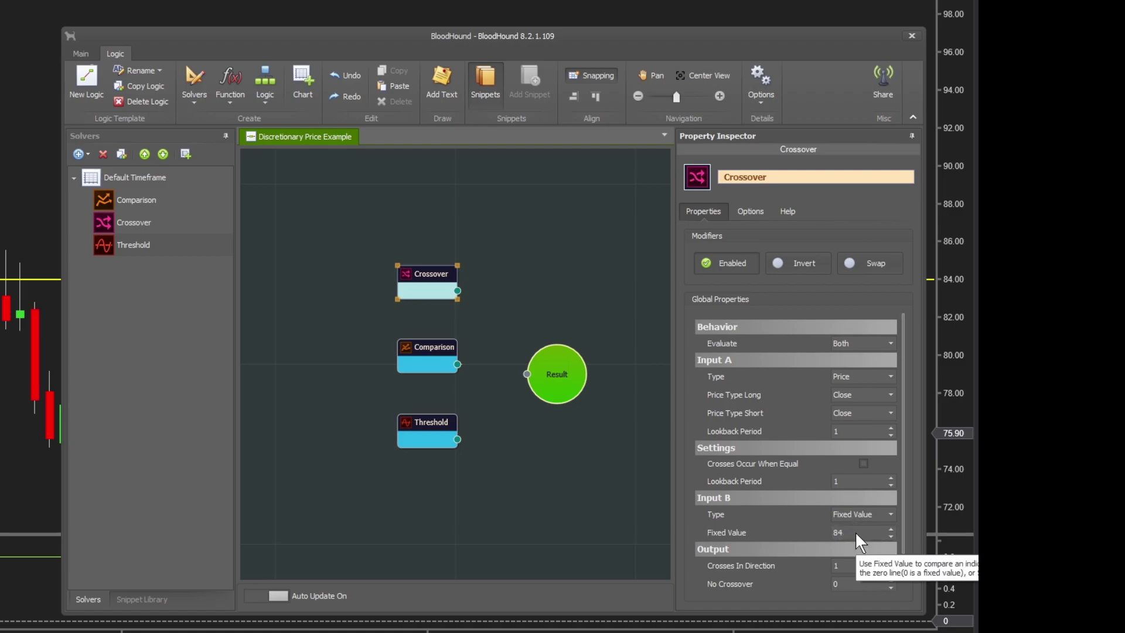
pyautogui.click(437, 295)
# Wire Crossover's output into Result and close the editor to view the crossover signals
pyautogui.moveTo(457, 291); pyautogui.dragTo(527, 373)
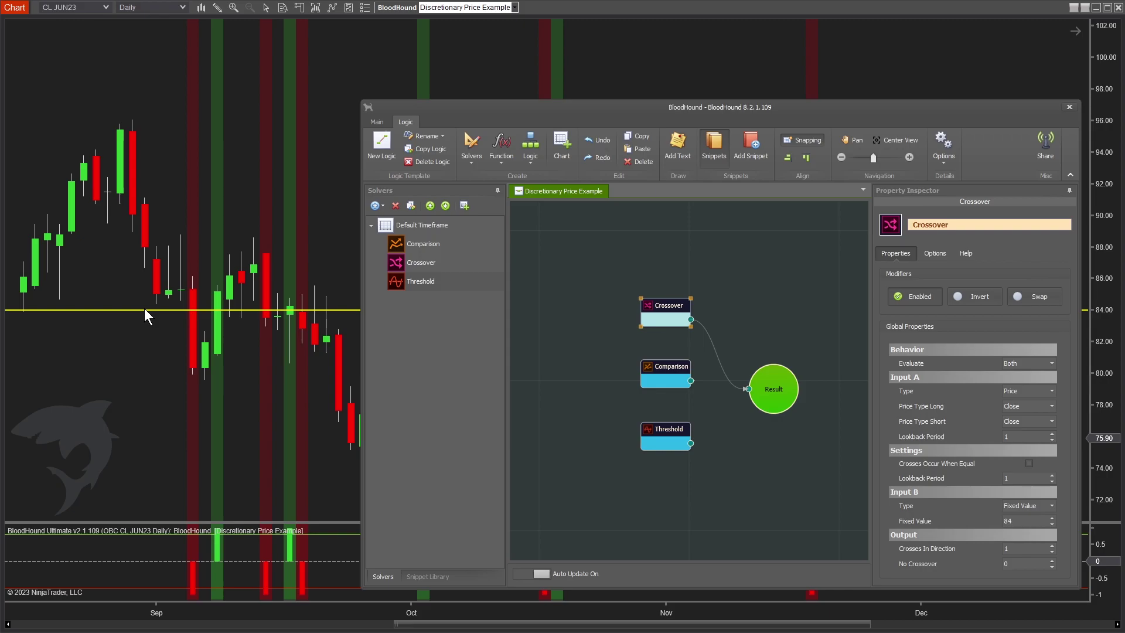
pyautogui.click(251, 171)
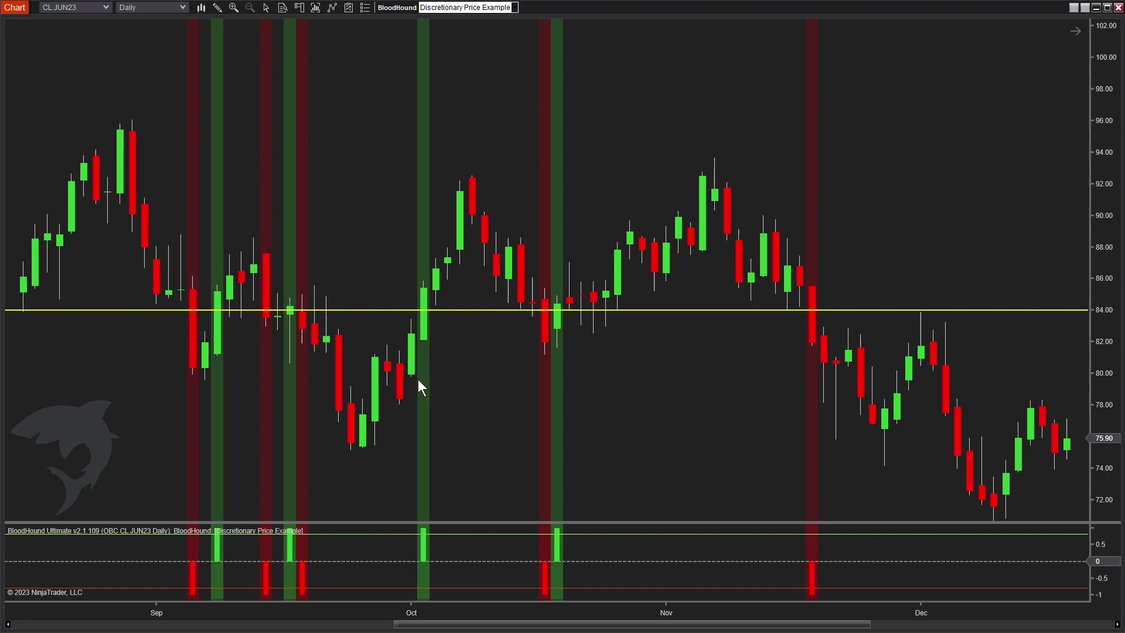
# Reopen BloodHound, delete the Crossover-to-Result wire and select the Comparison solver
pyautogui.click(392, 8)
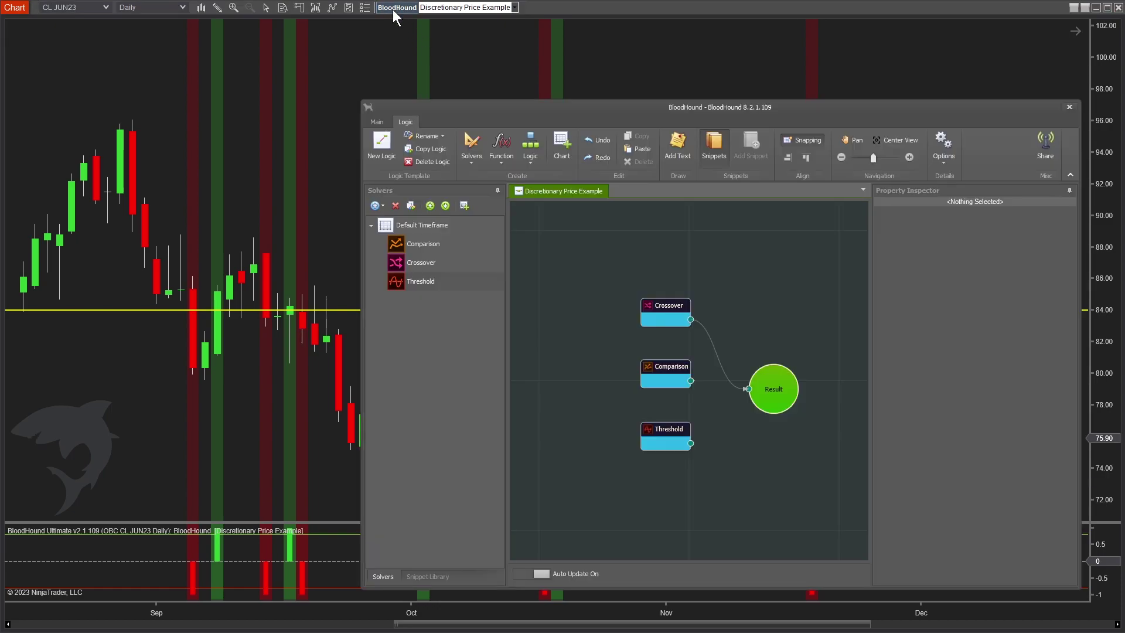
pyautogui.click(717, 347)
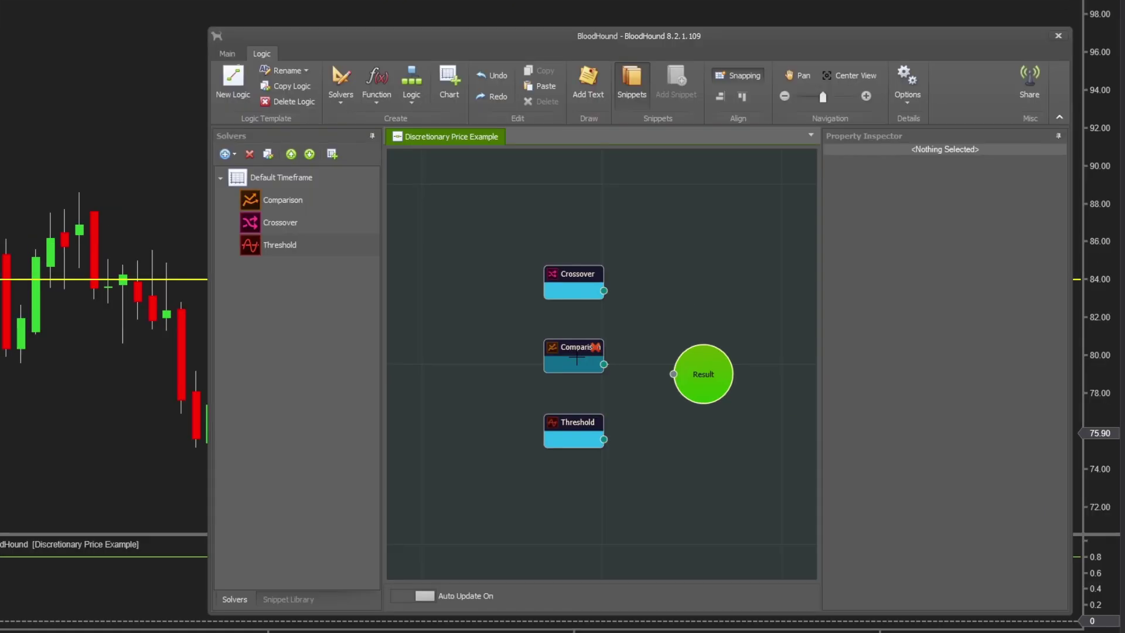
pyautogui.click(664, 366)
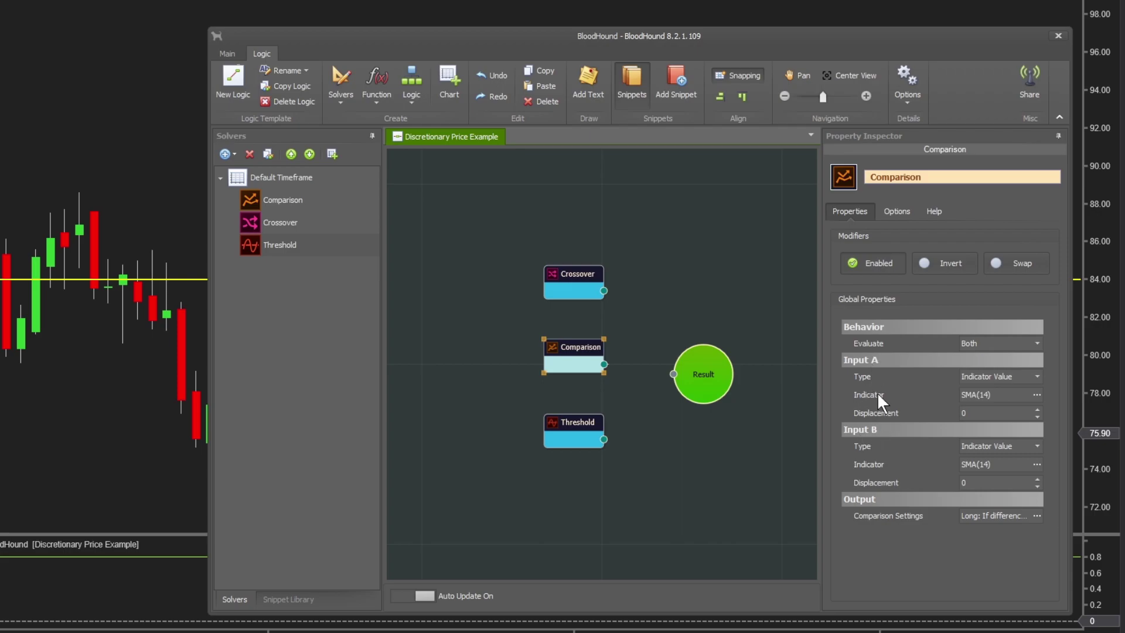
# Set Comparison's first input to Price and its second input to a fixed value
pyautogui.click(1035, 372)
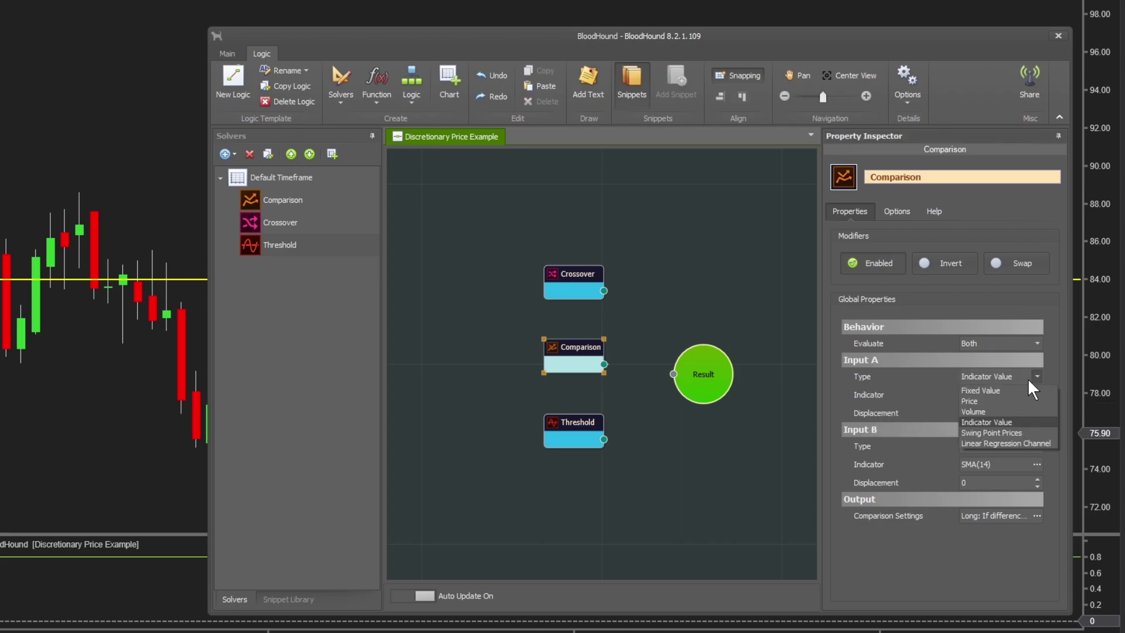
pyautogui.click(981, 400)
pyautogui.click(1034, 464)
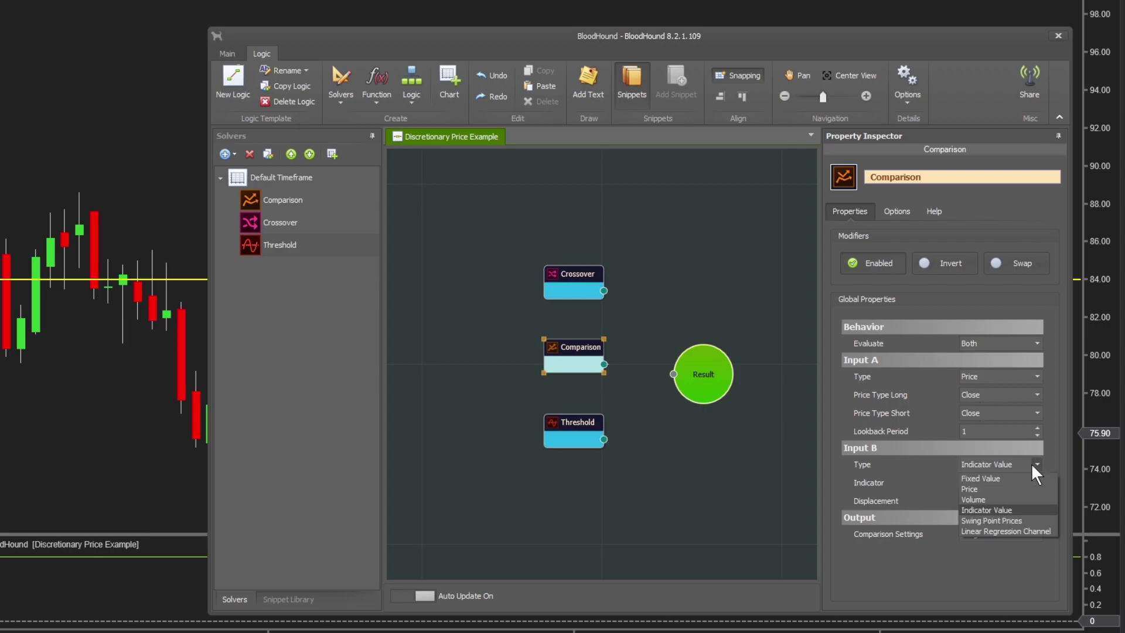
pyautogui.click(988, 478)
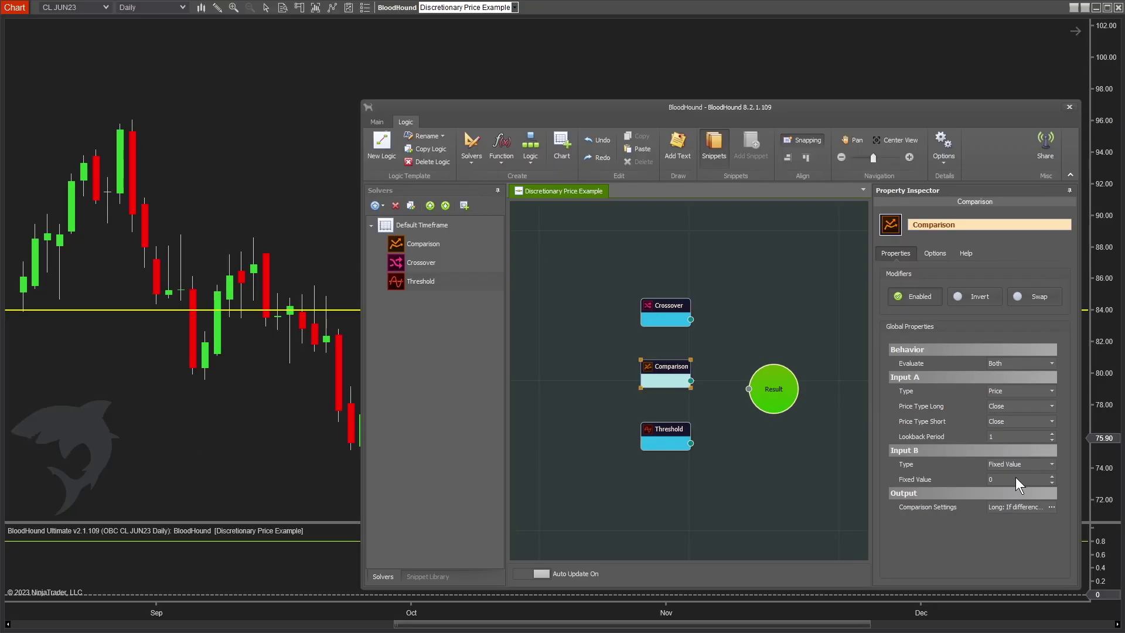
pyautogui.click(992, 479)
# Enter 84 as Comparison's fixed value, wire it to Result, and close the editor
pyautogui.write('84')
pyautogui.moveTo(690, 381); pyautogui.dragTo(748, 389)
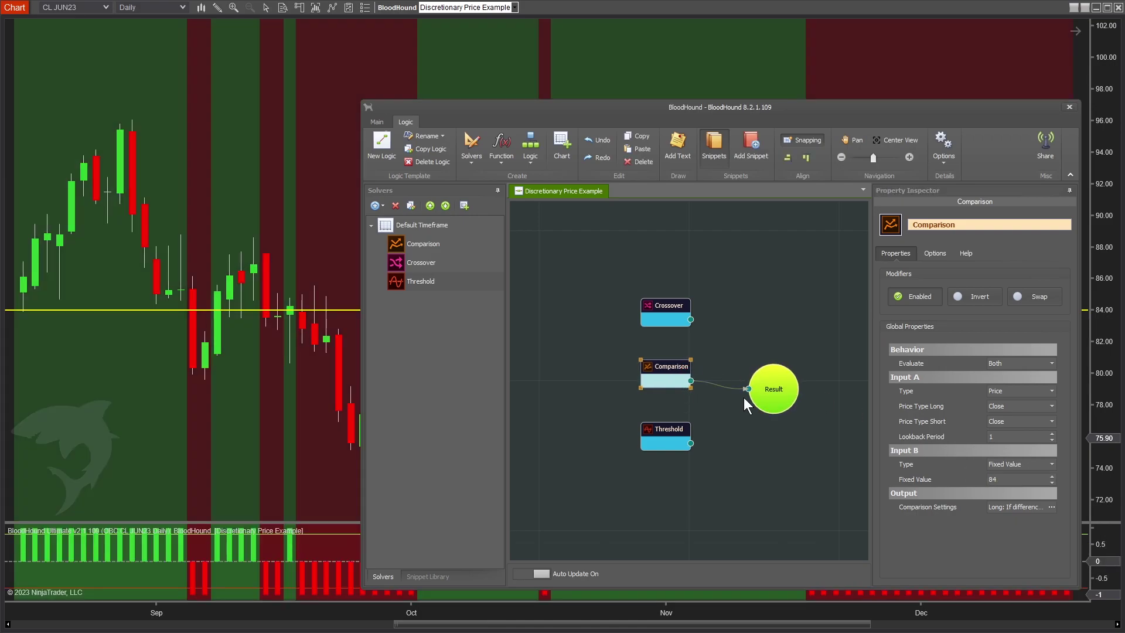
pyautogui.click(208, 163)
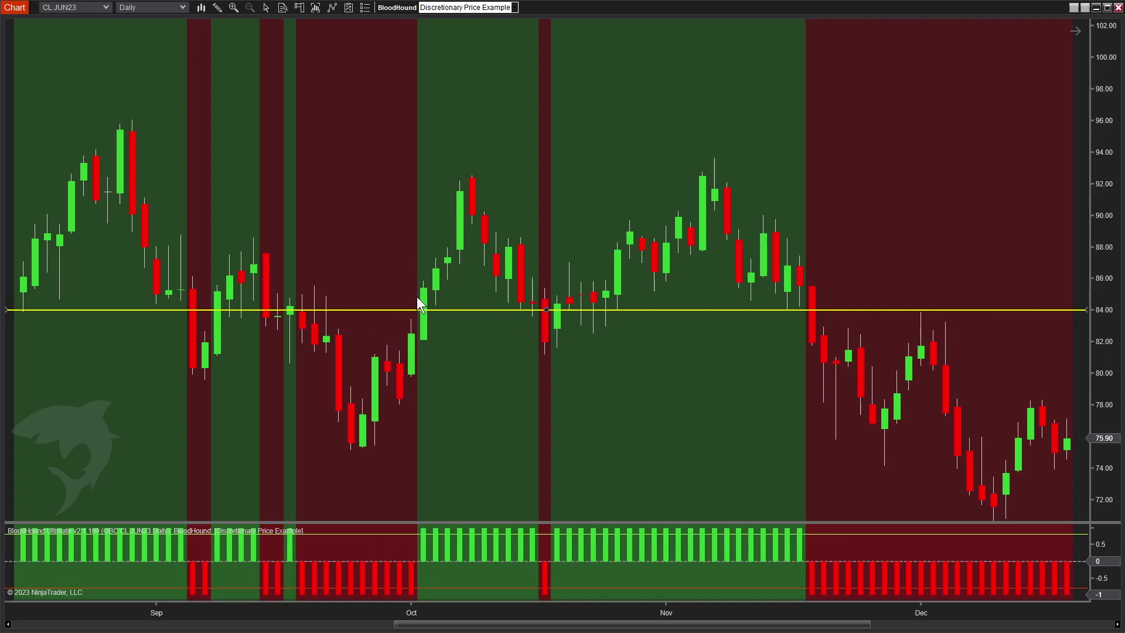
# Reopen BloodHound, unwire Comparison from Result, and set the Threshold input to Price
pyautogui.click(396, 7)
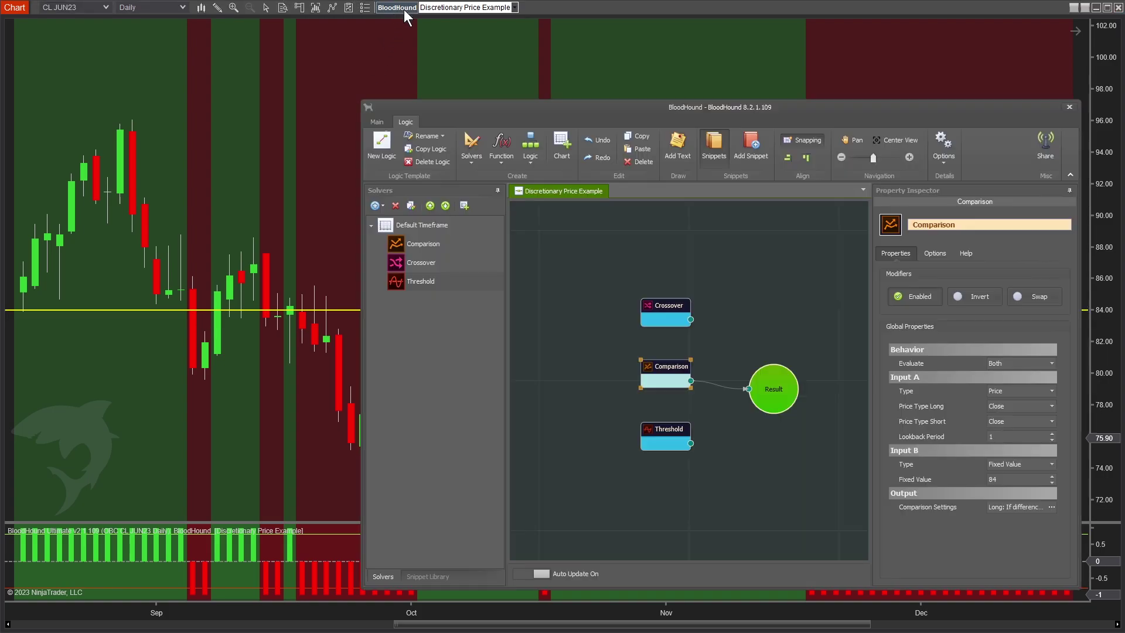
pyautogui.click(715, 389)
pyautogui.click(667, 421)
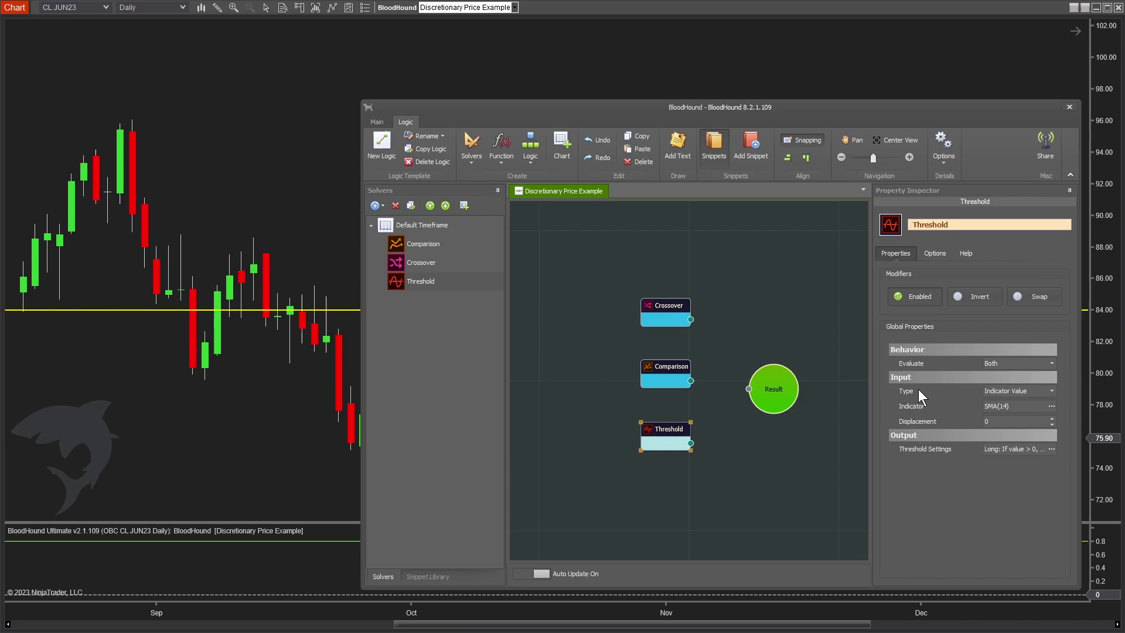
pyautogui.click(1052, 391)
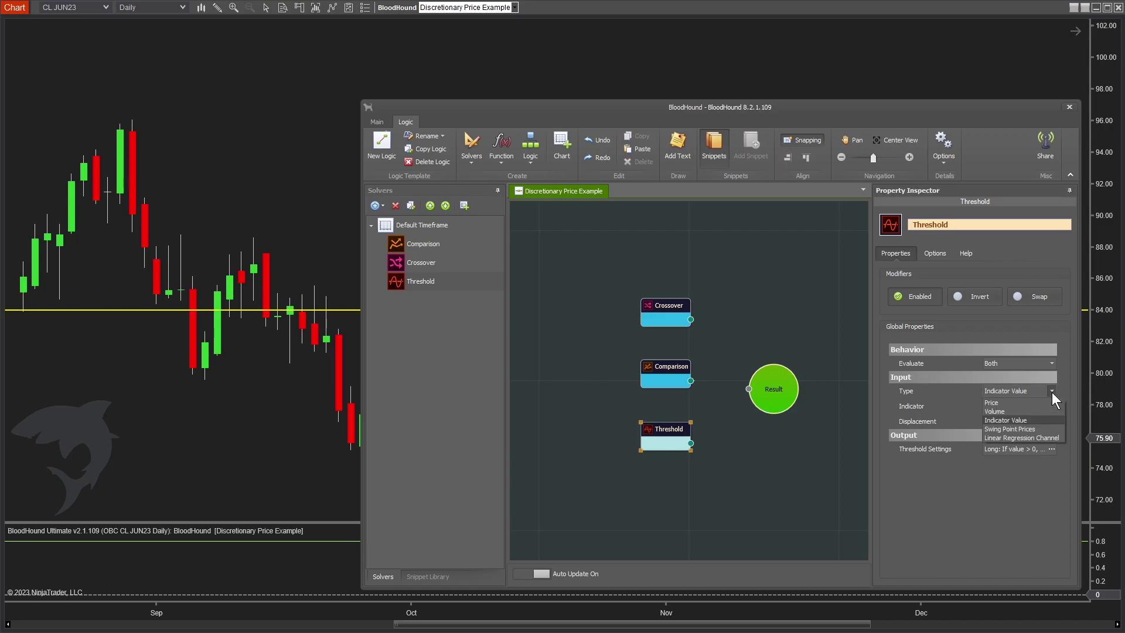
pyautogui.click(1004, 400)
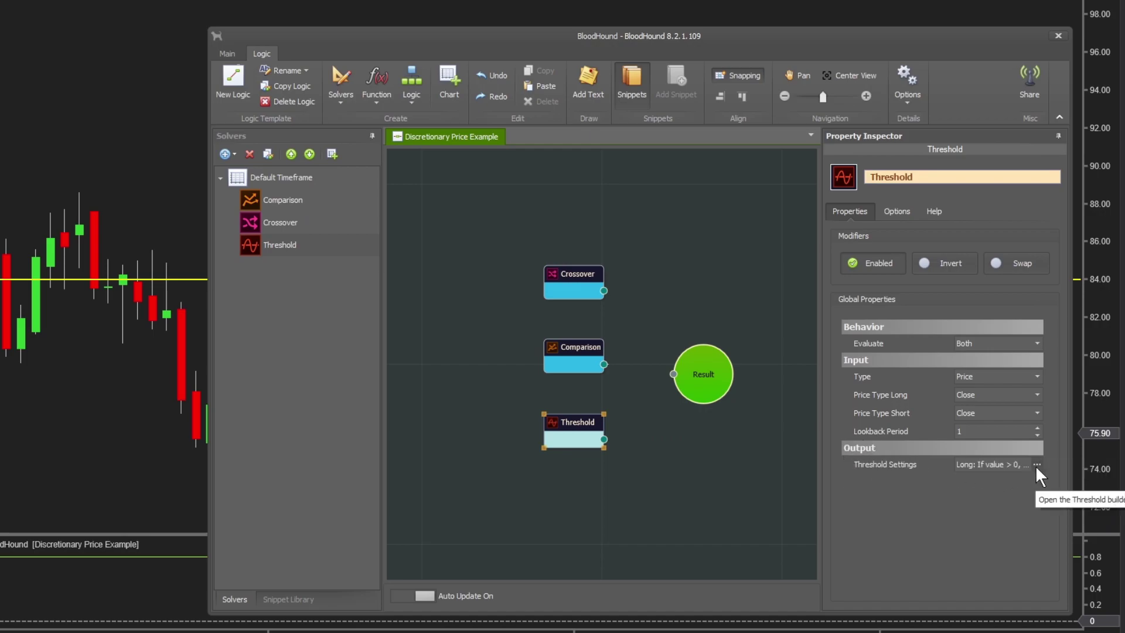
# Set the Threshold rules to Long when Close > 84 and Short when Close < 84
pyautogui.click(1037, 466)
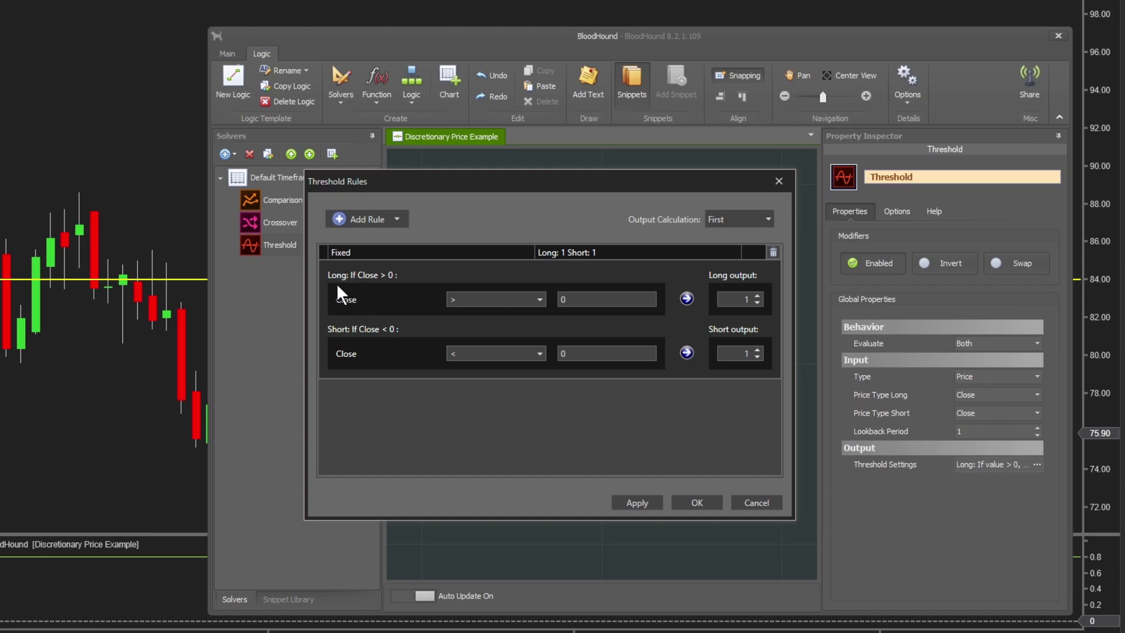
pyautogui.click(584, 299)
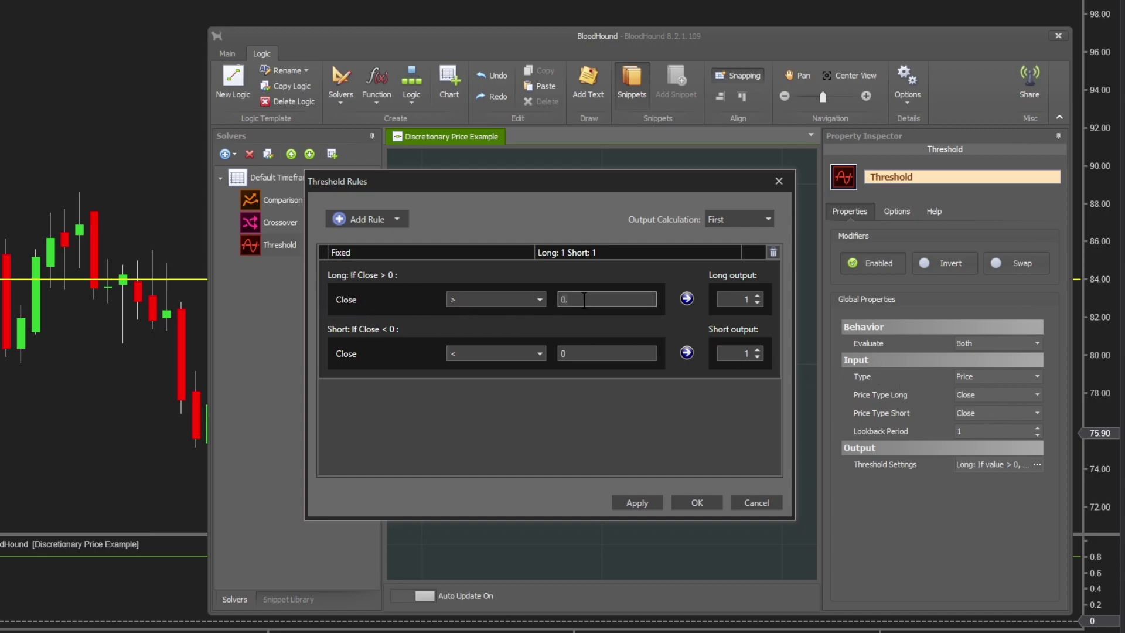
pyautogui.write('84')
pyautogui.click(729, 299)
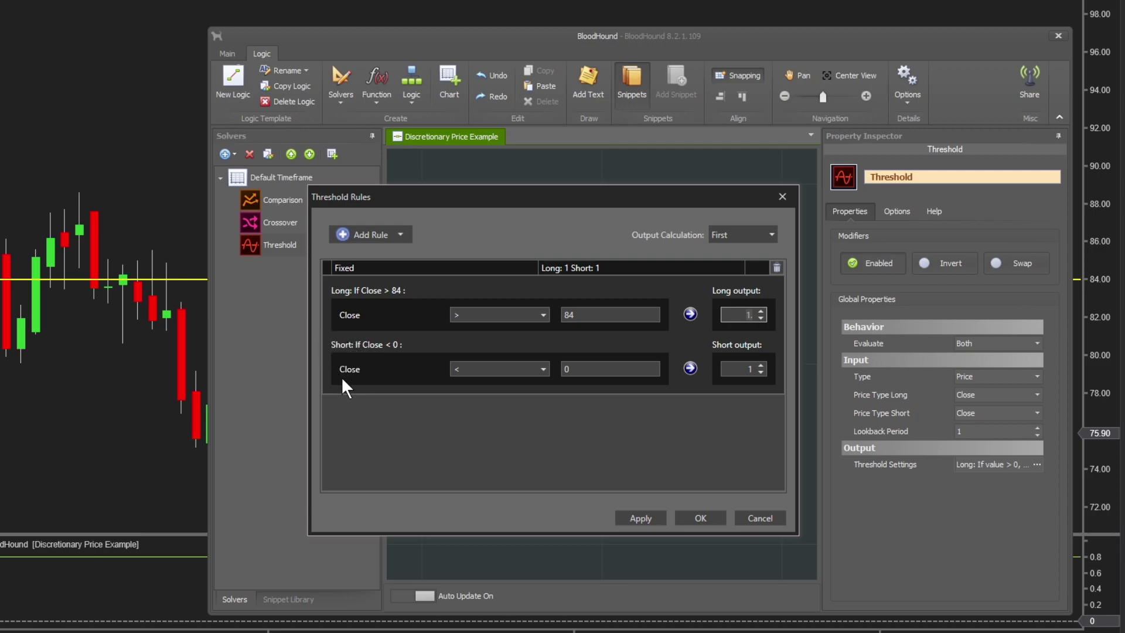
pyautogui.click(486, 375)
pyautogui.click(477, 375)
pyautogui.doubleClick(575, 368)
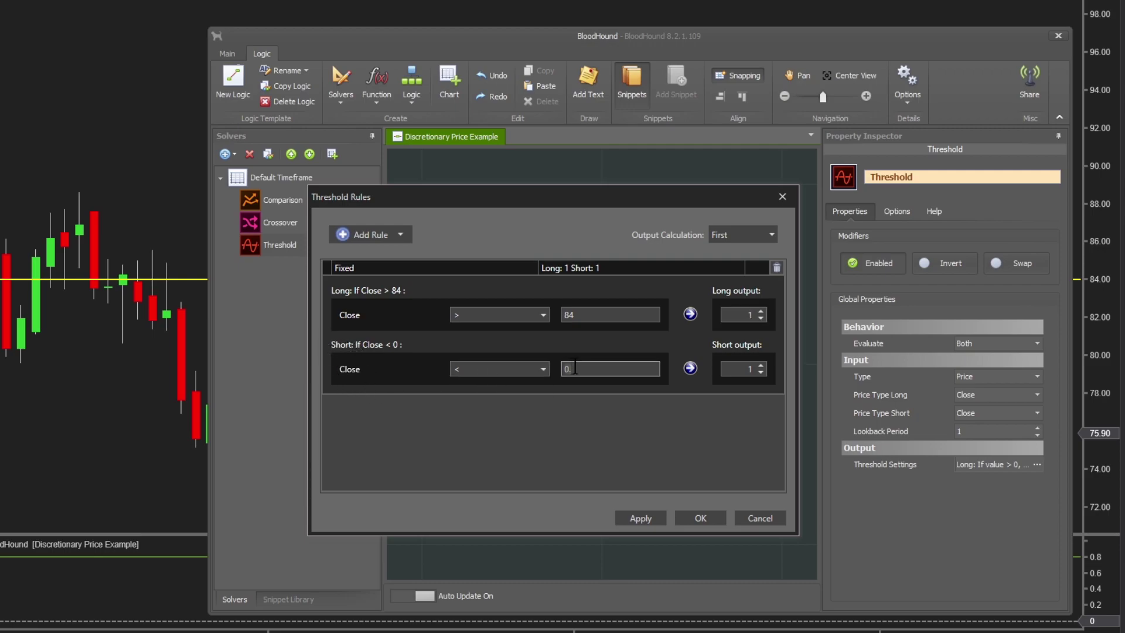
pyautogui.write('84')
pyautogui.click(736, 369)
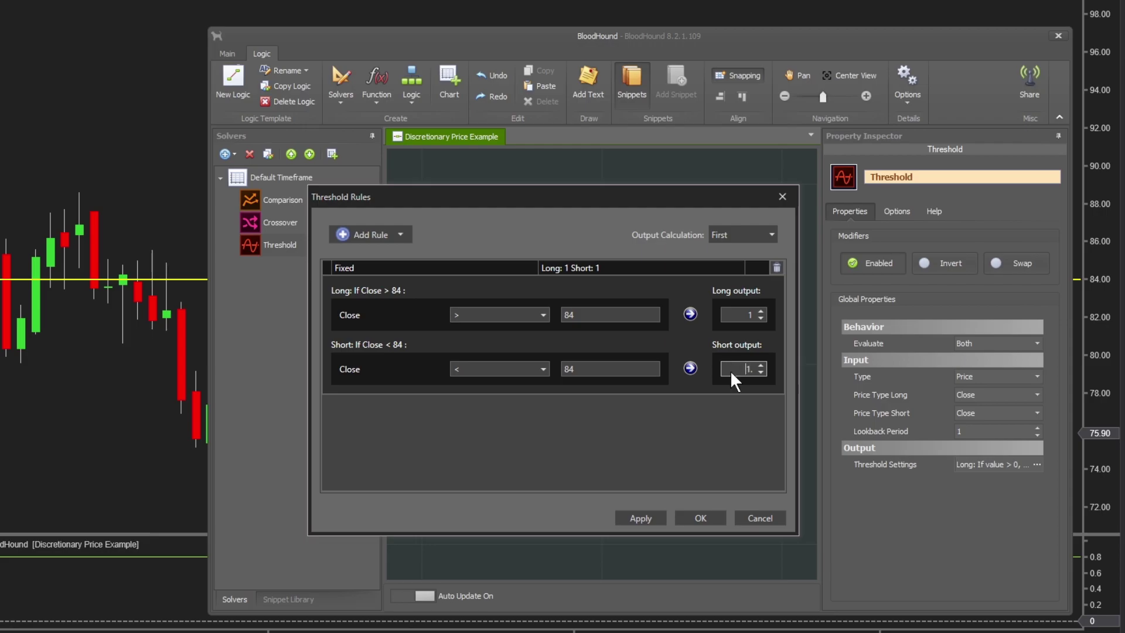
pyautogui.click(695, 519)
# Connect the Threshold solver's output to the Result node
pyautogui.moveTo(603, 439); pyautogui.dragTo(674, 375)
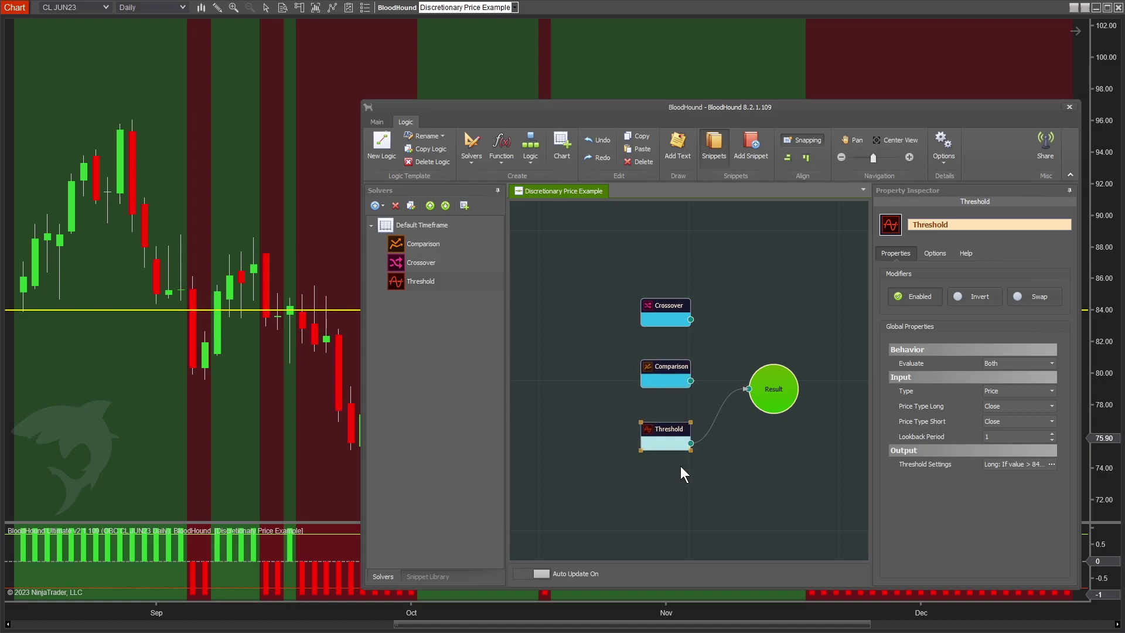
pyautogui.moveTo(665, 441)
# Change the Threshold's Short value from 84 to 82, keeping Long at 84, and apply
pyautogui.click(1051, 464)
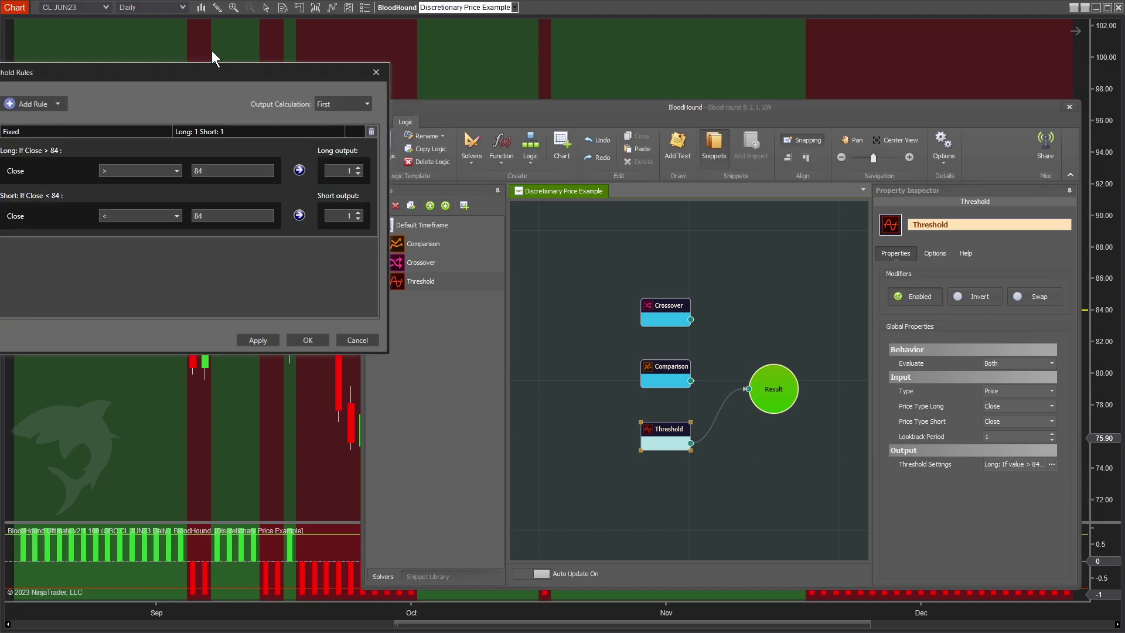
pyautogui.moveTo(222, 76); pyautogui.dragTo(653, 246)
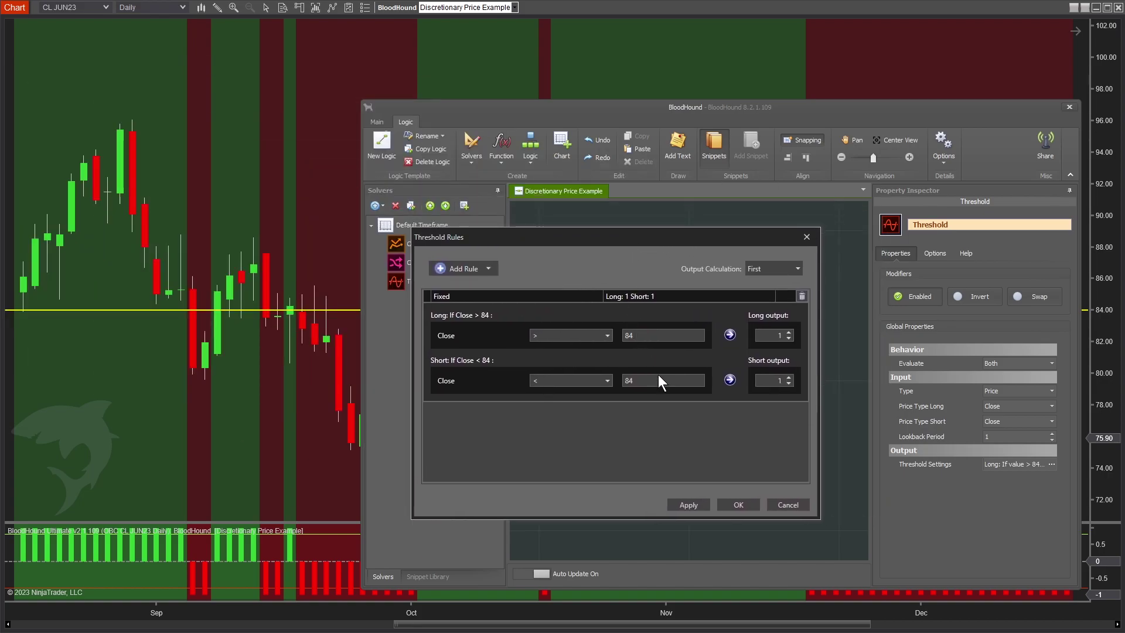
pyautogui.moveTo(654, 379); pyautogui.dragTo(623, 379)
pyautogui.write('8')
pyautogui.click(645, 335)
pyautogui.click(643, 385)
pyautogui.click(697, 503)
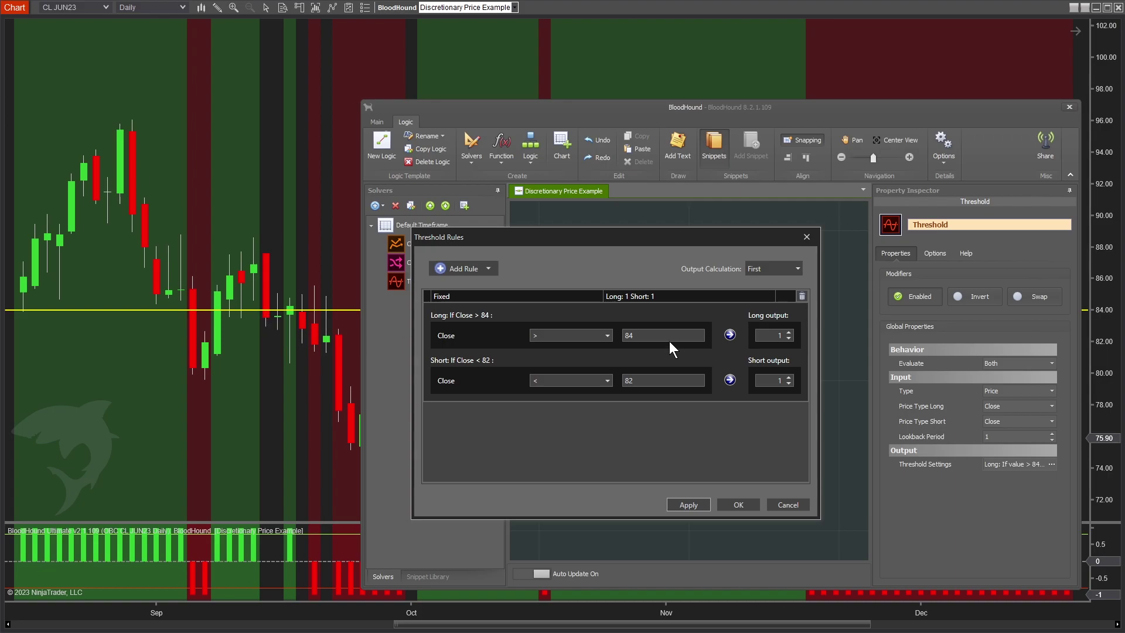
pyautogui.press('Tab')
pyautogui.click(651, 338)
pyautogui.click(662, 381)
pyautogui.click(549, 378)
# Browse the Add Rule options without adding any, then close the rules window keeping 84/82
pyautogui.click(486, 272)
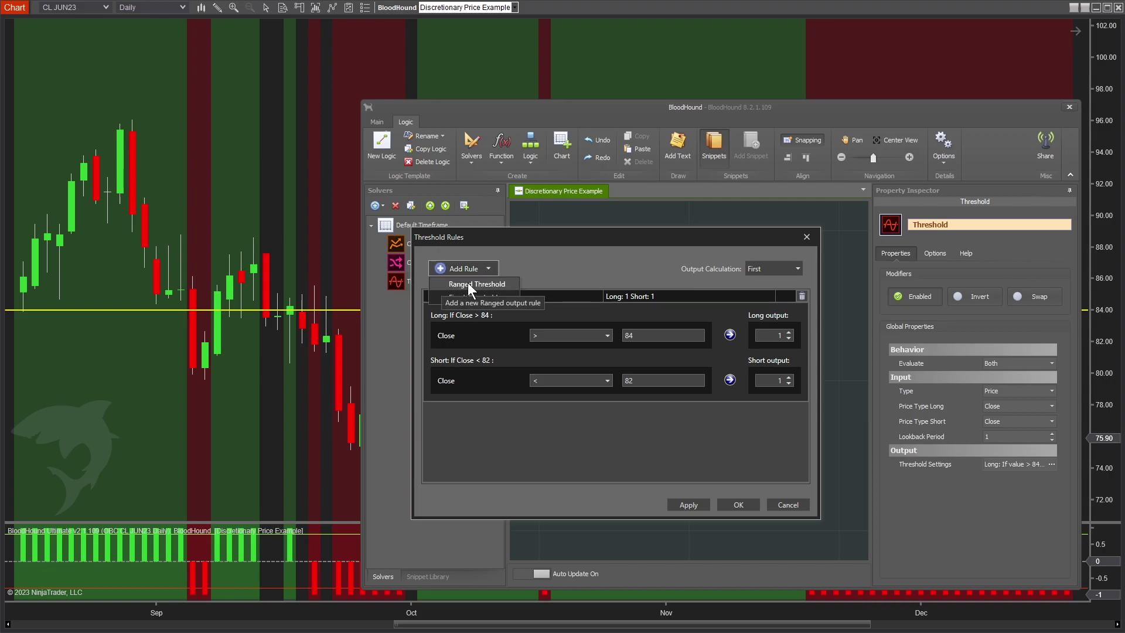
pyautogui.click(559, 269)
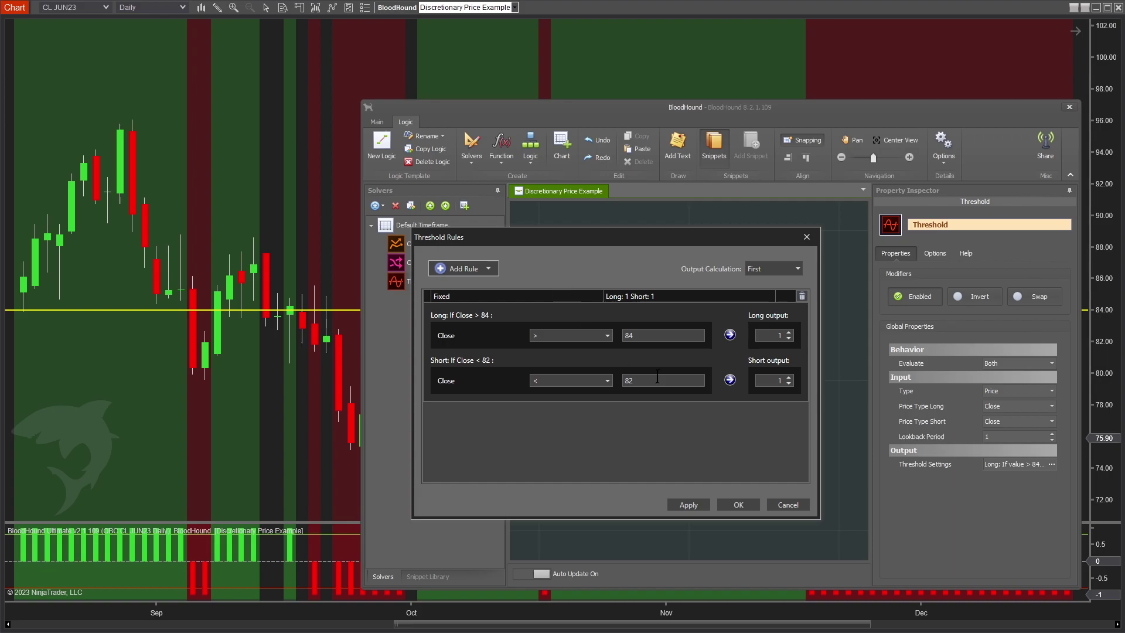
pyautogui.click(460, 269)
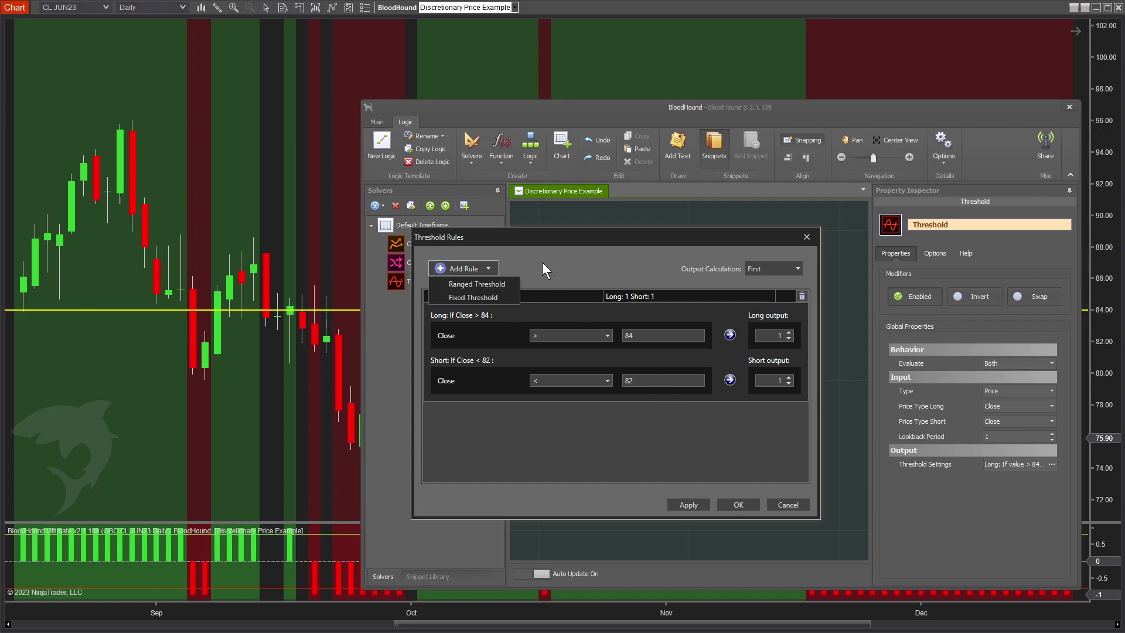
pyautogui.click(563, 290)
pyautogui.click(738, 506)
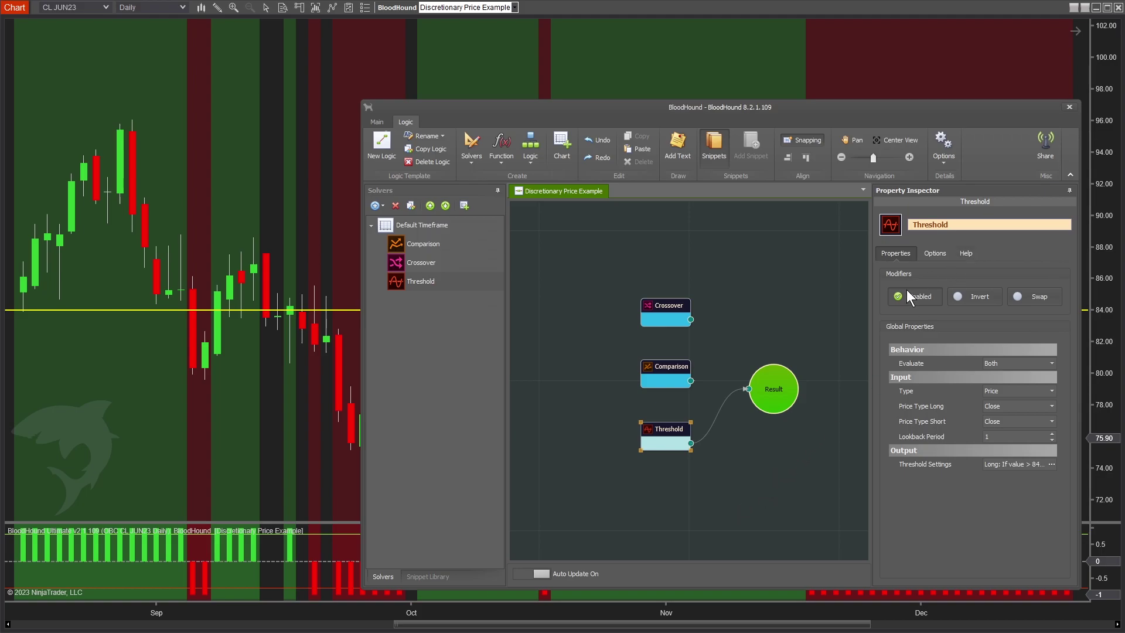
# Select the Threshold solver and read its Help tab
pyautogui.click(658, 422)
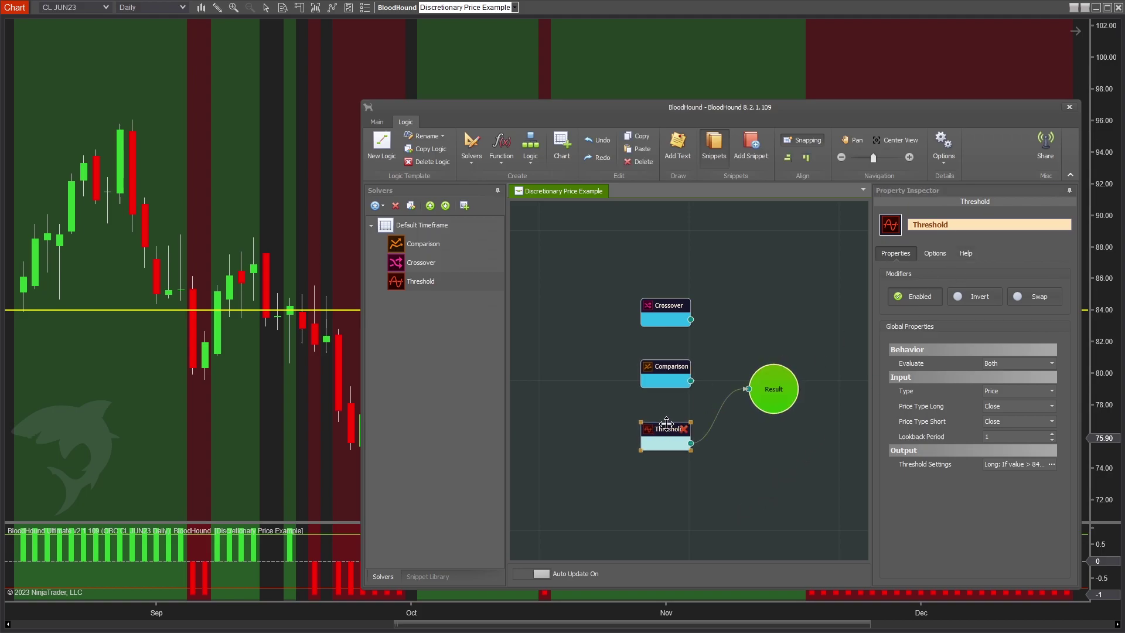
pyautogui.click(965, 254)
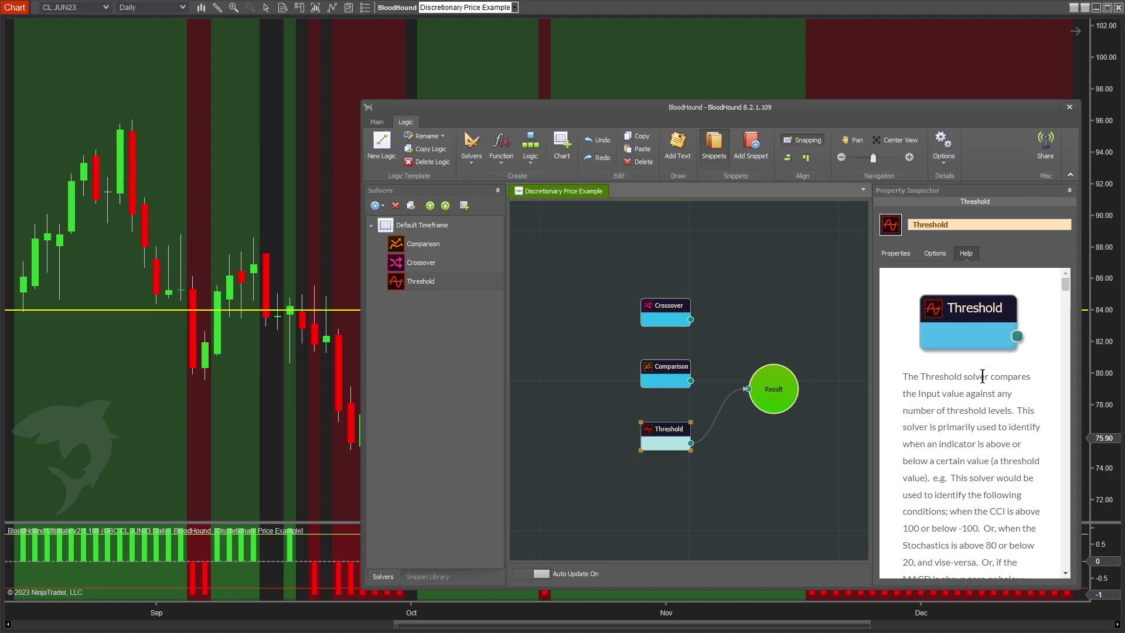
pyautogui.moveTo(1066, 286); pyautogui.dragTo(968, 262)
# Rewire the logic canvas so the Crossover and Threshold solver outputs both feed the Result node
pyautogui.click(896, 253)
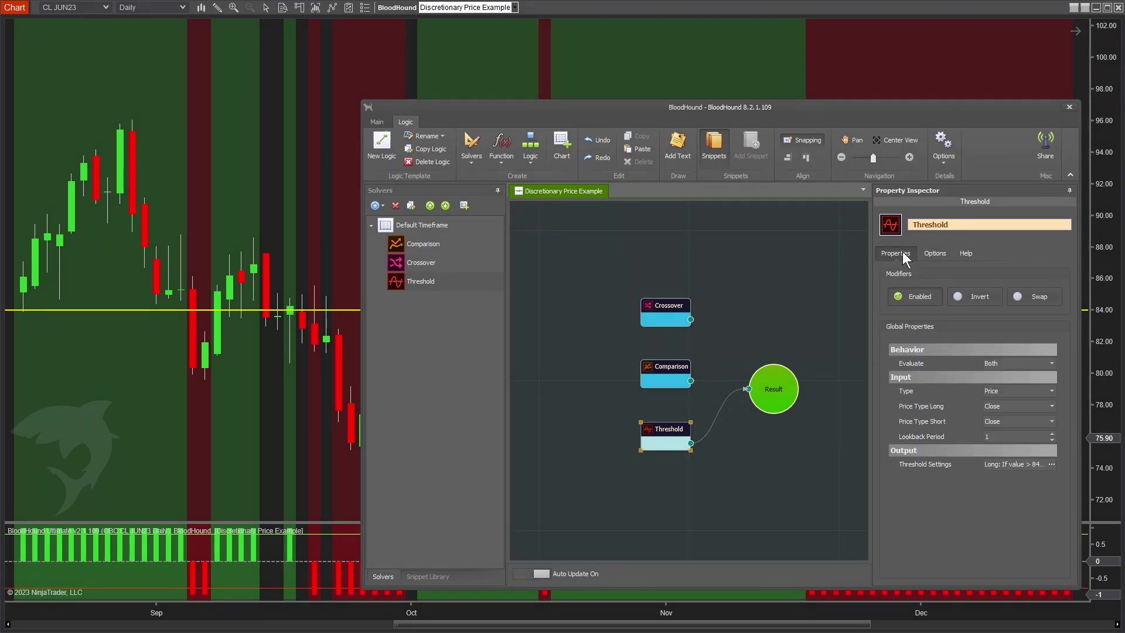
pyautogui.click(752, 315)
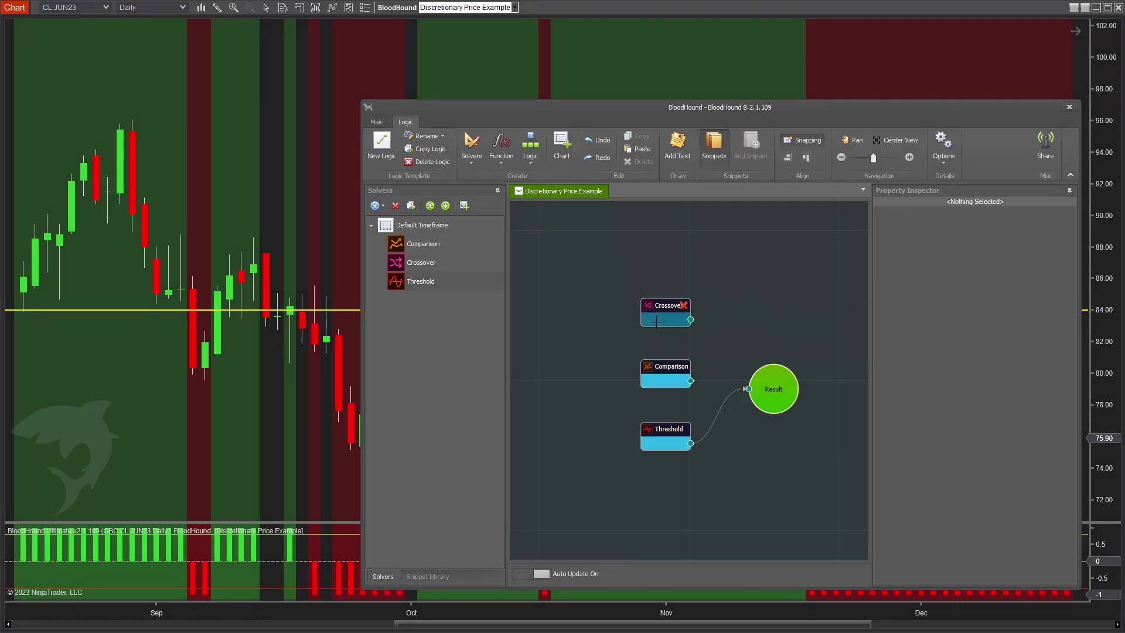
pyautogui.moveTo(690, 319); pyautogui.dragTo(771, 399)
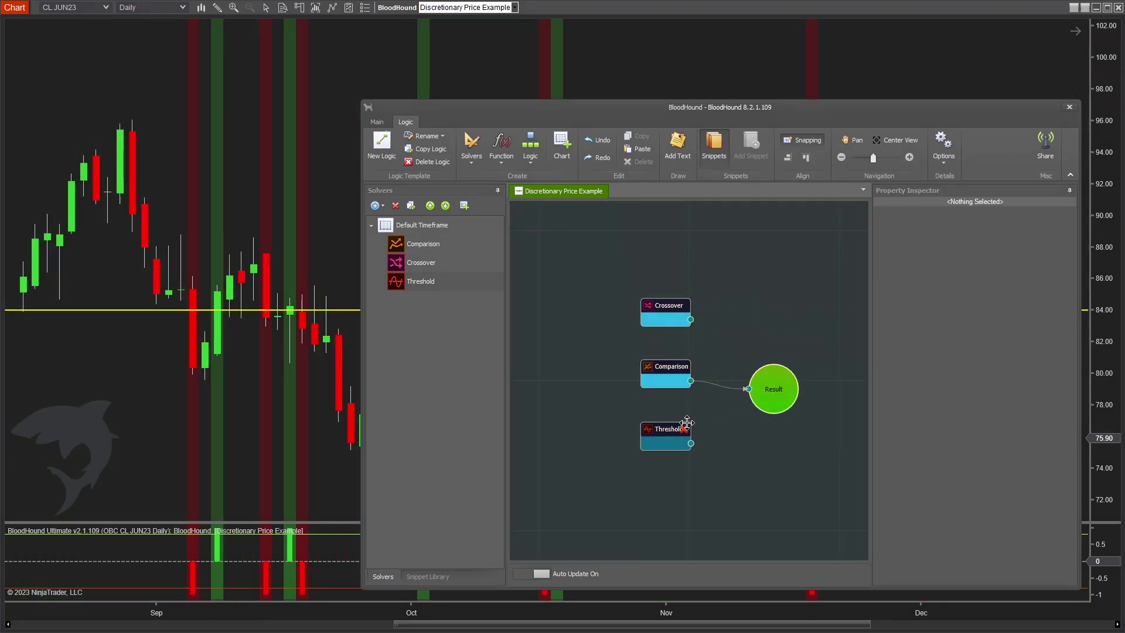
pyautogui.moveTo(691, 443); pyautogui.dragTo(748, 388)
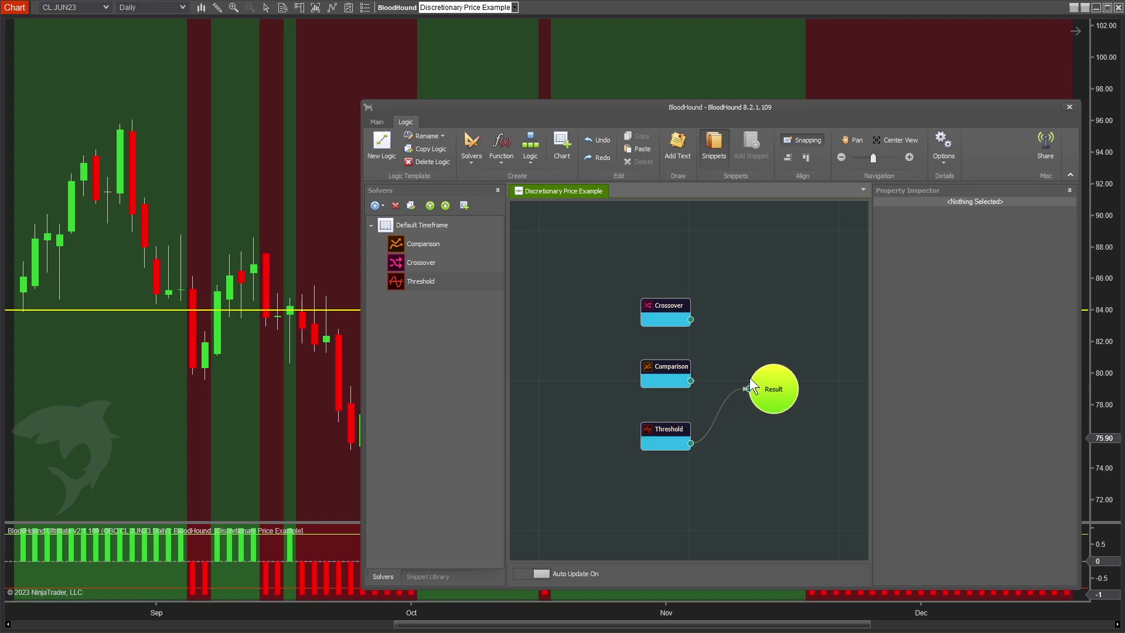
pyautogui.moveTo(690, 319); pyautogui.dragTo(747, 388)
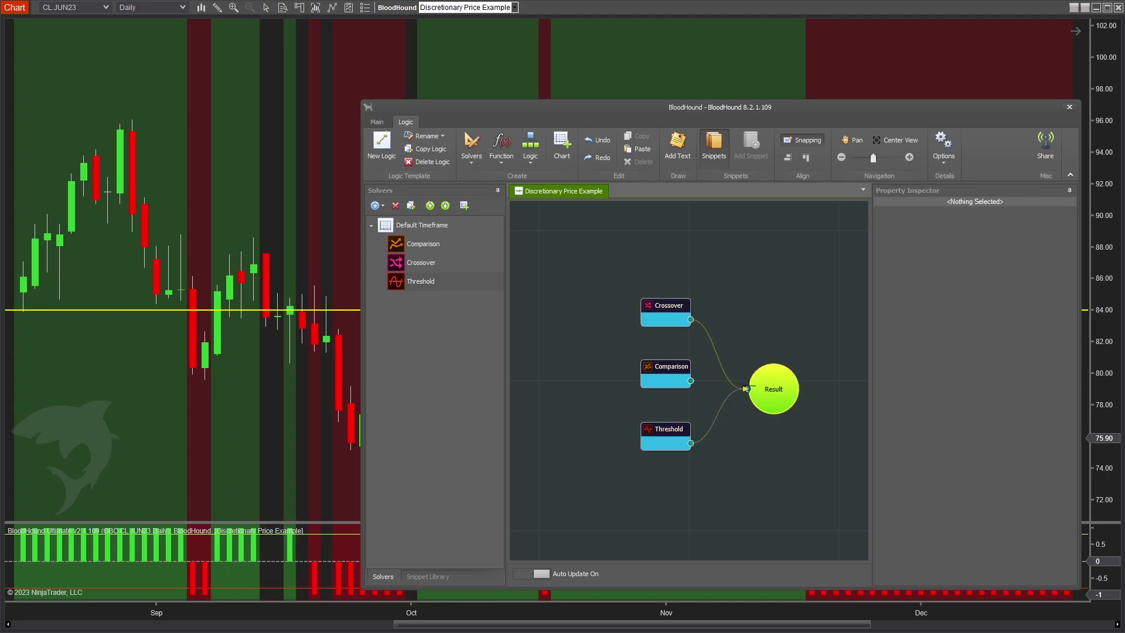